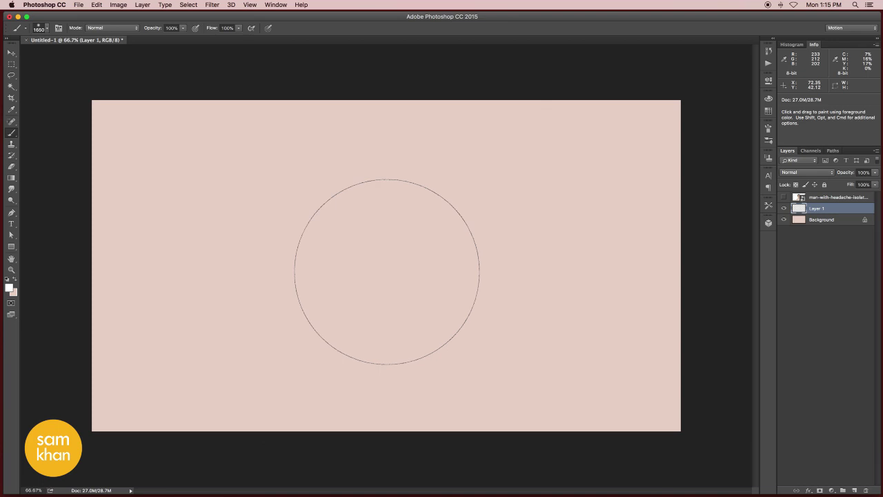
Step: Paint a soft white spot at the canvas centre on Layer 1 and enlarge it into a wide background glow
{"action": "left_click", "coordinate": [394, 276]}
{"action": "left_click", "coordinate": [395, 290]}
{"action": "key", "text": "super+t"}
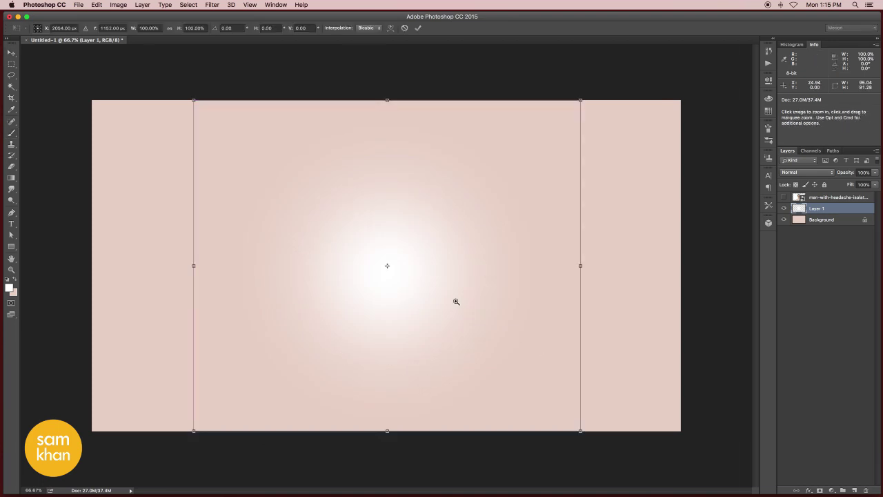
{"action": "scroll", "coordinate": [456, 300], "scroll_direction": "down", "scroll_amount": 3}
{"action": "left_click_drag", "start_coordinate": [518, 153], "coordinate": [570, 108]}
{"action": "left_click_drag", "start_coordinate": [565, 260], "coordinate": [618, 264]}
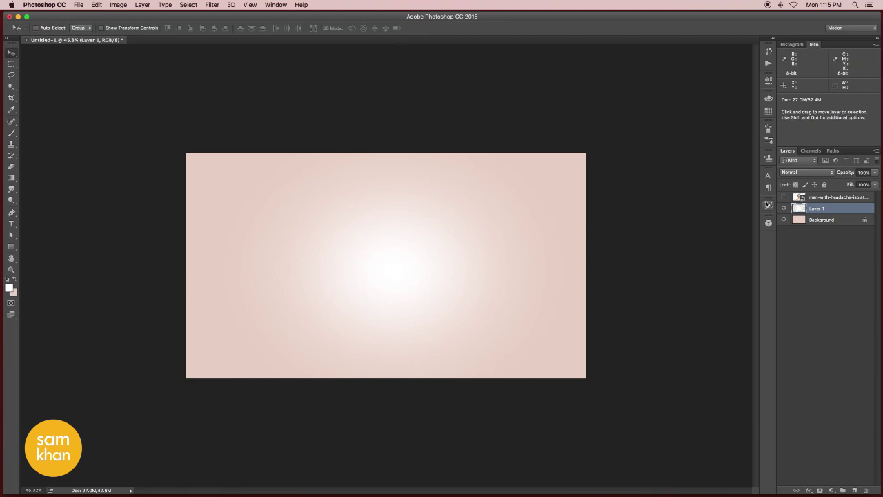
Step: Show the man's photo layer and trace a Pen path from one earlobe along the jaw to the other earlobe
{"action": "left_click", "coordinate": [784, 198]}
{"action": "left_click", "coordinate": [834, 199]}
{"action": "left_click_drag", "start_coordinate": [340, 274], "coordinate": [452, 297]}
{"action": "left_click_drag", "start_coordinate": [279, 312], "coordinate": [290, 319]}
{"action": "key", "text": "p"}
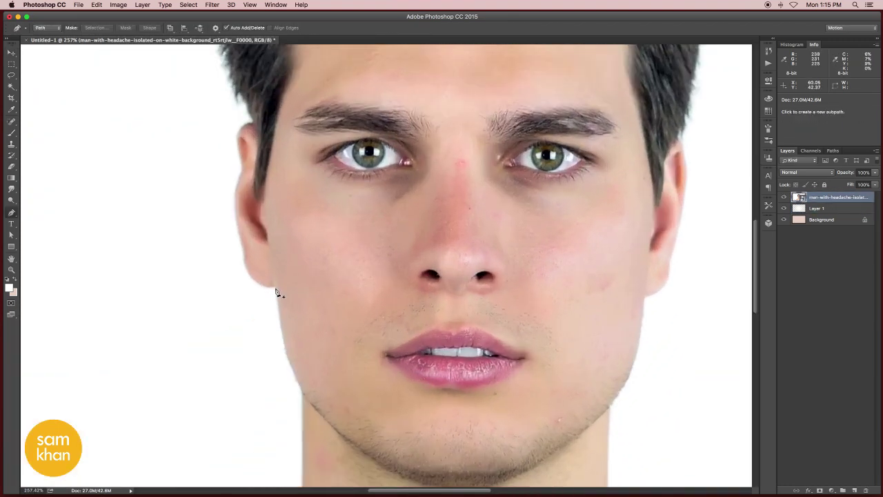
{"action": "left_click", "coordinate": [276, 292]}
{"action": "scroll", "coordinate": [290, 345], "scroll_direction": "down", "scroll_amount": 2}
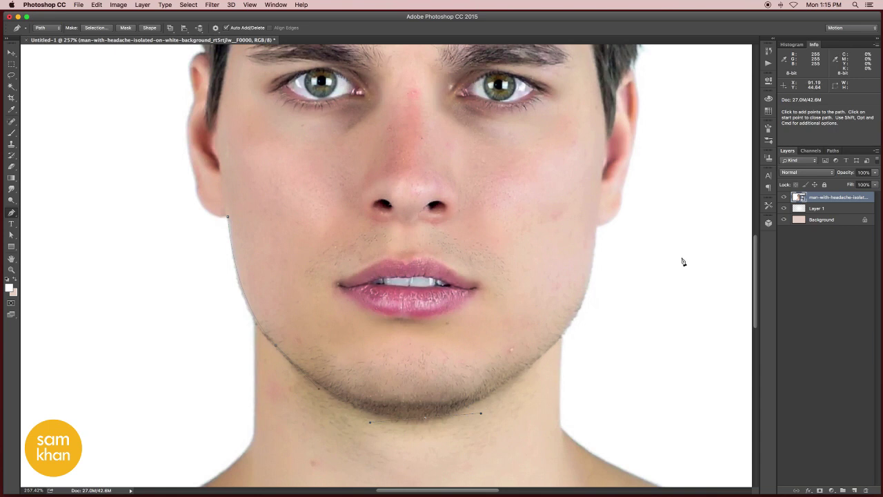
{"action": "left_click_drag", "start_coordinate": [580, 309], "coordinate": [595, 270]}
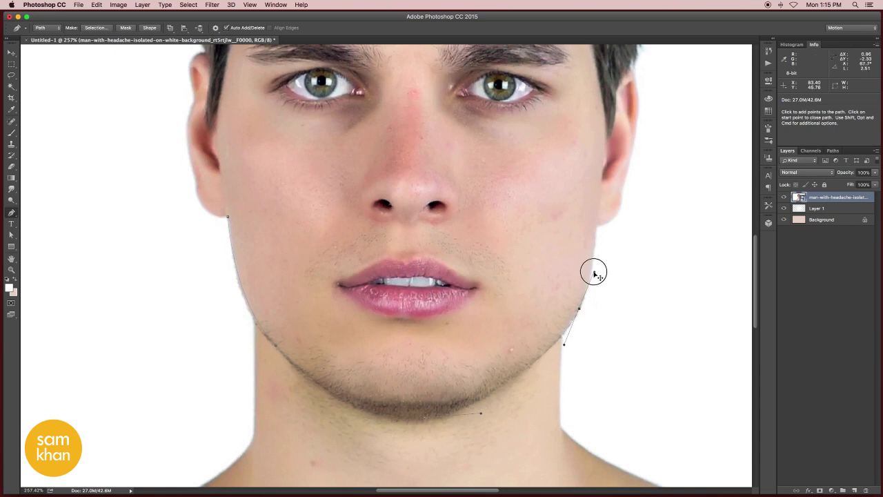
{"action": "left_click", "coordinate": [596, 226]}
Step: Extend the path around the ear on the image's right and loosely outside the hair to the top of the head
{"action": "scroll", "coordinate": [597, 293], "scroll_direction": "up", "scroll_amount": 3}
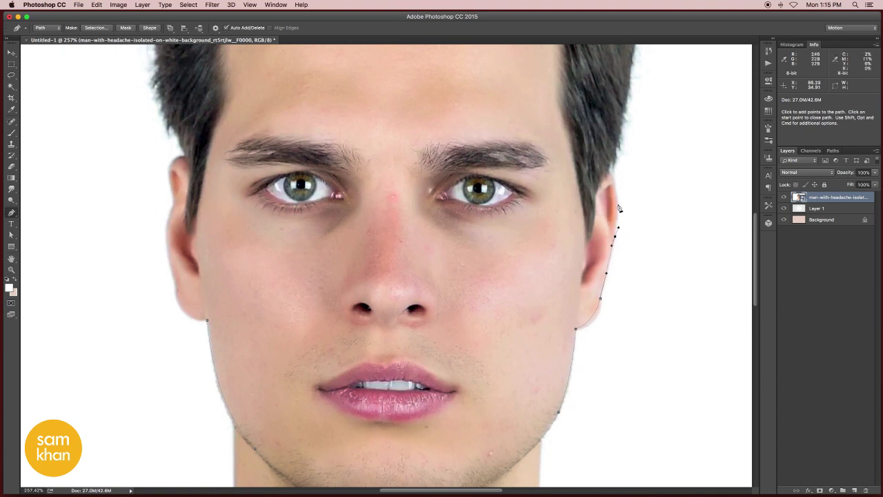
{"action": "left_click", "coordinate": [610, 180]}
{"action": "scroll", "coordinate": [612, 181], "scroll_direction": "down", "scroll_amount": 2}
{"action": "scroll", "coordinate": [614, 283], "scroll_direction": "up", "scroll_amount": 3}
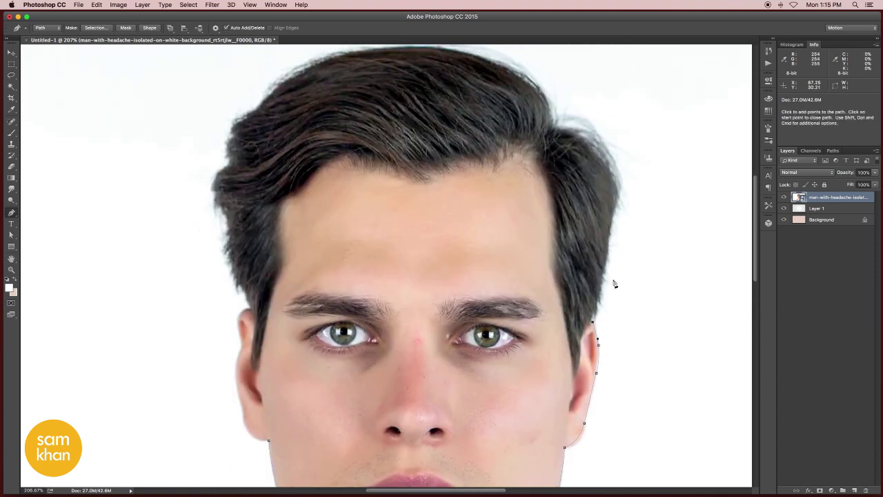
{"action": "left_click_drag", "start_coordinate": [598, 98], "coordinate": [564, 74]}
{"action": "left_click_drag", "start_coordinate": [561, 80], "coordinate": [605, 262]}
{"action": "left_click_drag", "start_coordinate": [562, 227], "coordinate": [531, 214]}
{"action": "left_click_drag", "start_coordinate": [488, 211], "coordinate": [474, 211]}
{"action": "left_click_drag", "start_coordinate": [434, 205], "coordinate": [419, 208]}
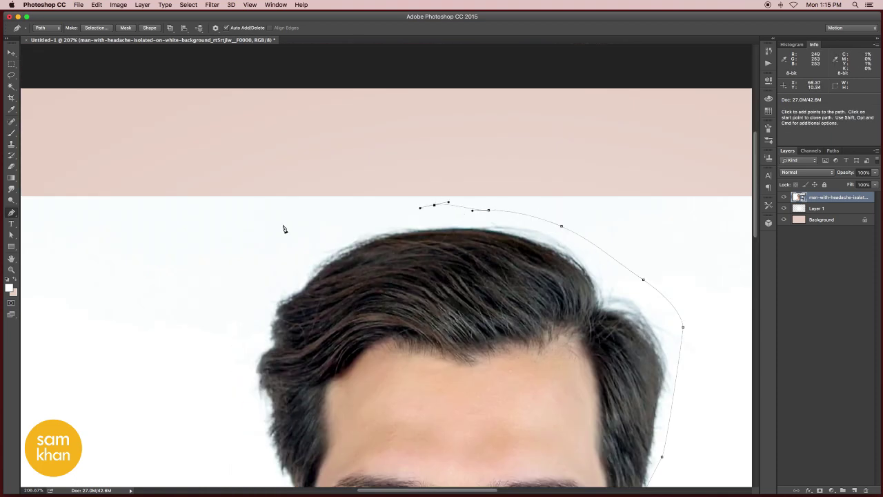
Step: Continue the path down the hair's left side, around the left ear, and close it at the jaw's starting point
{"action": "left_click_drag", "start_coordinate": [311, 246], "coordinate": [308, 250]}
{"action": "left_click_drag", "start_coordinate": [267, 271], "coordinate": [298, 285]}
{"action": "scroll", "coordinate": [261, 285], "scroll_direction": "down", "scroll_amount": 3}
{"action": "left_click", "coordinate": [278, 228]}
{"action": "scroll", "coordinate": [323, 336], "scroll_direction": "up", "scroll_amount": 2}
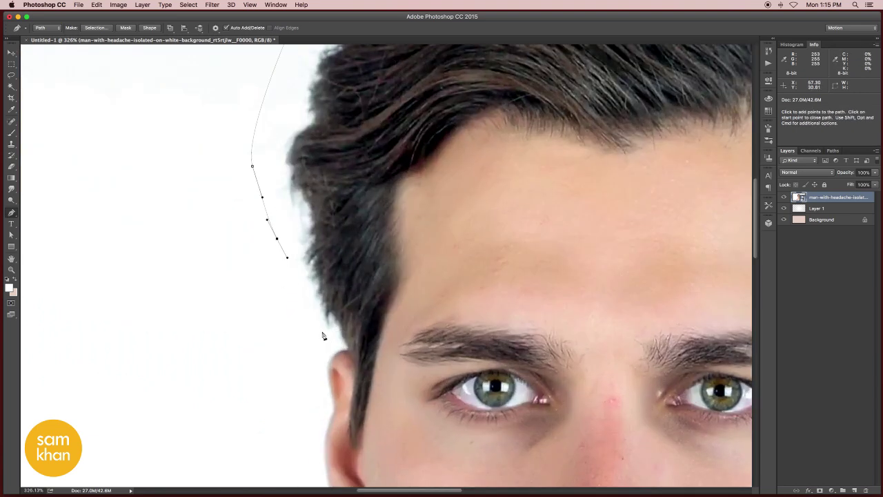
{"action": "scroll", "coordinate": [327, 355], "scroll_direction": "down", "scroll_amount": 3}
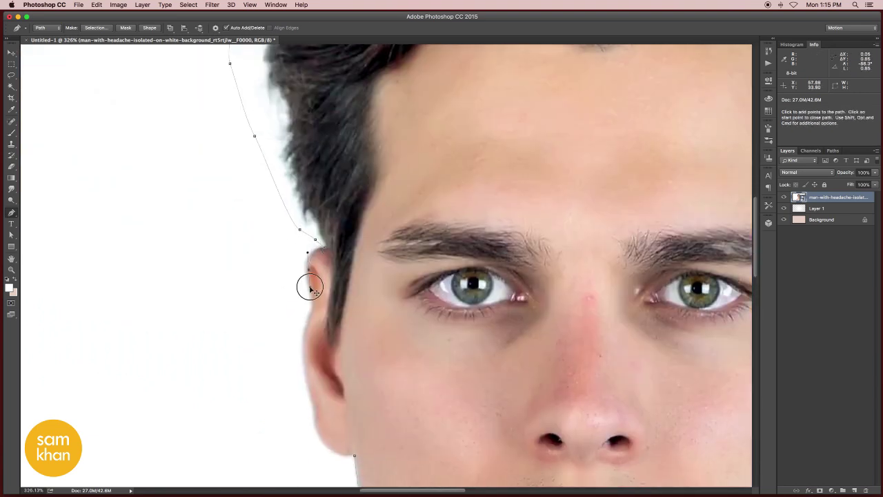
{"action": "left_click", "coordinate": [304, 348]}
{"action": "scroll", "coordinate": [302, 345], "scroll_direction": "down", "scroll_amount": 3}
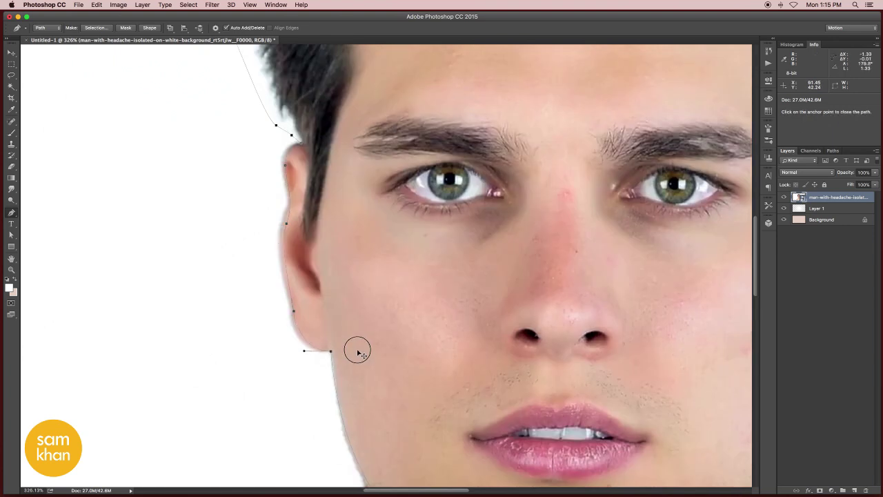
{"action": "left_click", "coordinate": [358, 353]}
Step: Convert the closed head path to a selection and add it as a layer mask on the photo layer
{"action": "scroll", "coordinate": [483, 233], "scroll_direction": "down", "scroll_amount": 5}
{"action": "scroll", "coordinate": [430, 247], "scroll_direction": "up", "scroll_amount": 2}
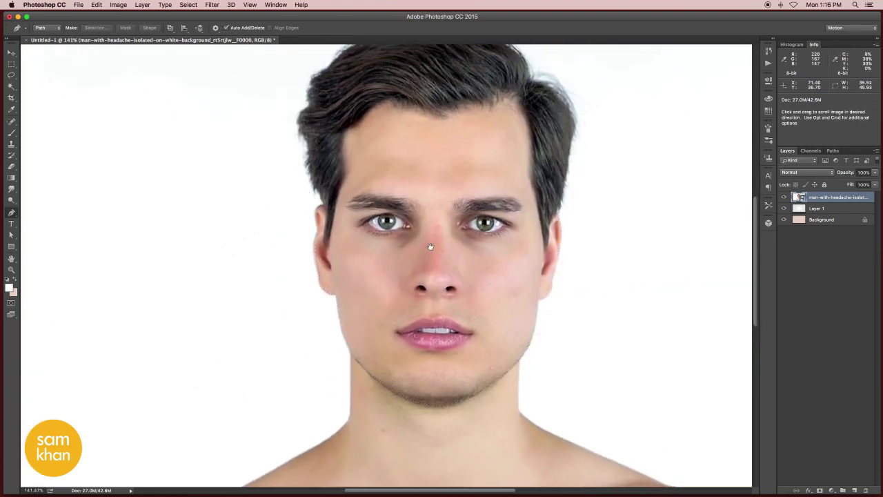
{"action": "key", "text": "super+Return"}
{"action": "left_click", "coordinate": [820, 491]}
{"action": "left_click", "coordinate": [536, 301], "text": "alt"}
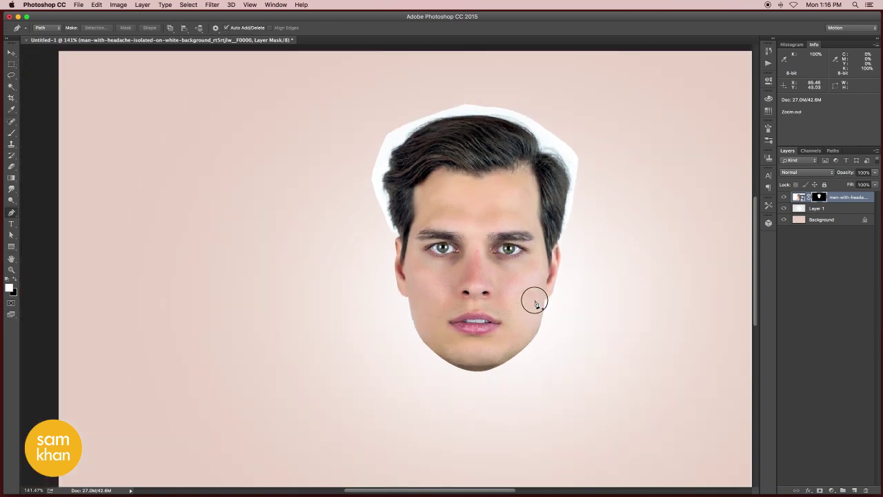
Step: Refine the mask edge by brushing around the entire hair outline to remove the white fringe, outputting to Layer Mask
{"action": "scroll", "coordinate": [510, 283], "scroll_direction": "up", "scroll_amount": 4}
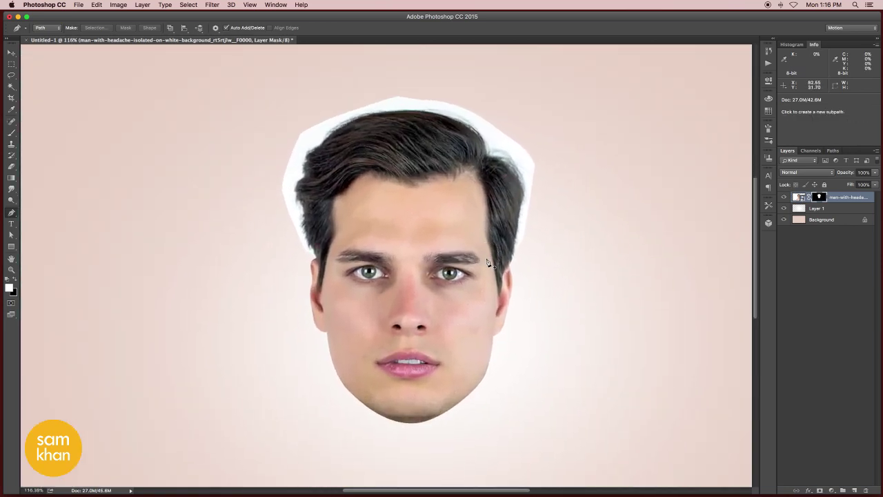
{"action": "key", "text": "v"}
{"action": "double_click", "coordinate": [821, 198]}
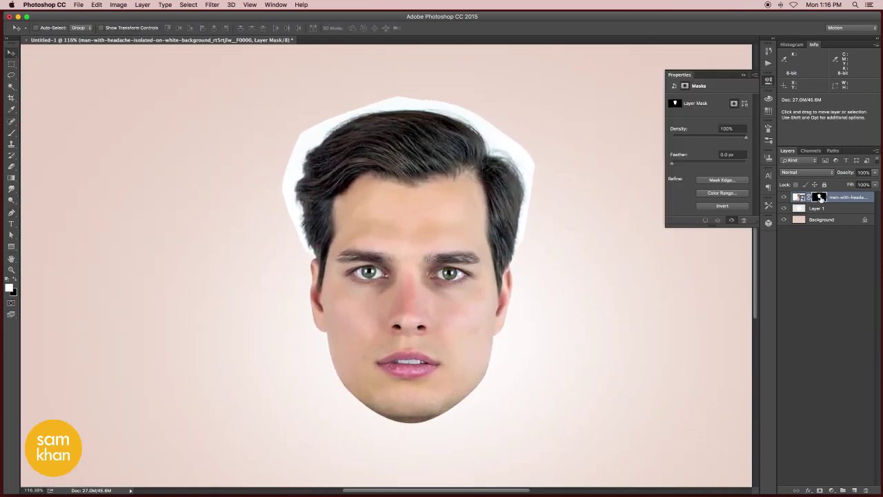
{"action": "left_click", "coordinate": [719, 181]}
{"action": "left_click_drag", "start_coordinate": [501, 151], "coordinate": [529, 194]}
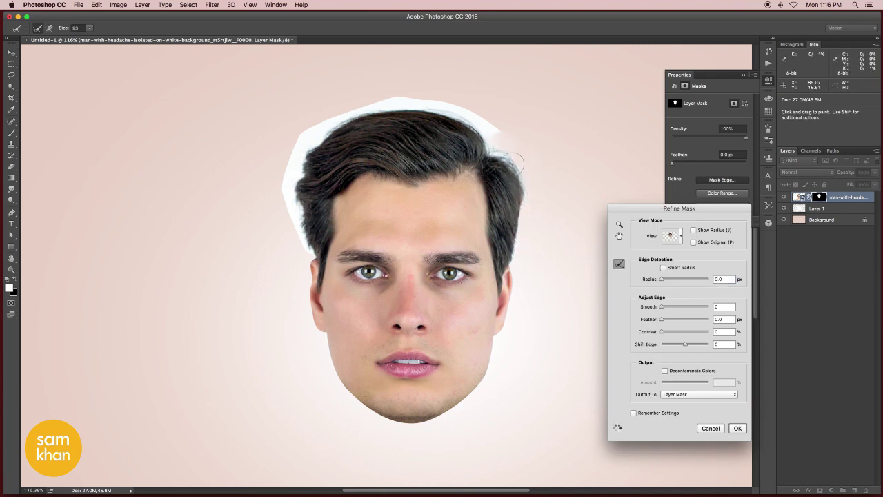
{"action": "mouse_move", "coordinate": [509, 148]}
{"action": "left_mouse_down"}
{"action": "mouse_move", "coordinate": [495, 120]}
{"action": "mouse_move", "coordinate": [504, 133]}
{"action": "mouse_move", "coordinate": [453, 106]}
{"action": "mouse_move", "coordinate": [386, 103]}
{"action": "mouse_move", "coordinate": [323, 126]}
{"action": "mouse_move", "coordinate": [292, 159]}
{"action": "mouse_move", "coordinate": [290, 187]}
{"action": "left_mouse_up"}
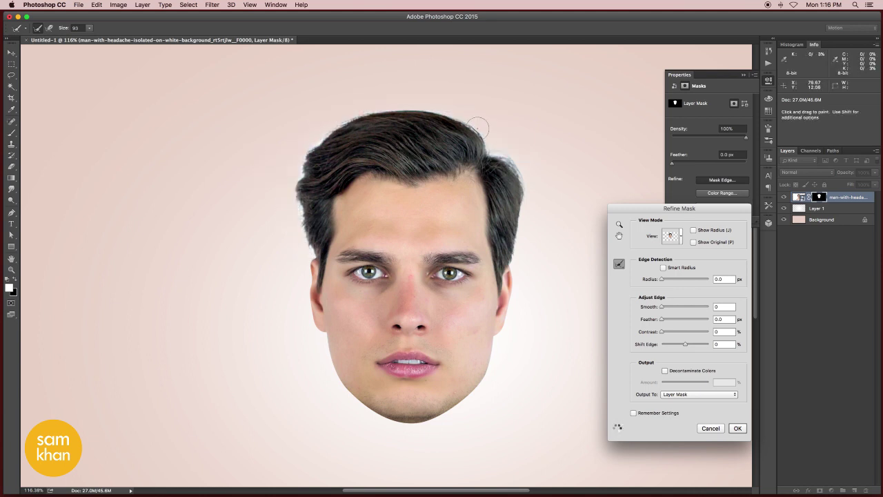
{"action": "mouse_move", "coordinate": [479, 128]}
{"action": "left_mouse_down"}
{"action": "mouse_move", "coordinate": [515, 162]}
{"action": "mouse_move", "coordinate": [527, 193]}
{"action": "mouse_move", "coordinate": [524, 242]}
{"action": "left_mouse_up"}
{"action": "left_click_drag", "start_coordinate": [291, 195], "coordinate": [297, 224]}
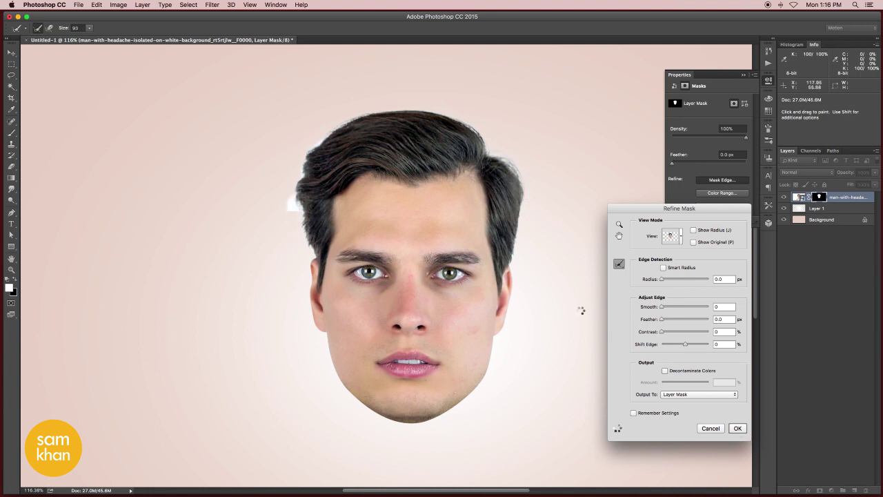
{"action": "key", "text": "Return"}
Step: Scale the masked head proportionally to about 137% and centre it over the white glow
{"action": "key", "text": "v"}
{"action": "key", "text": "super+minus"}
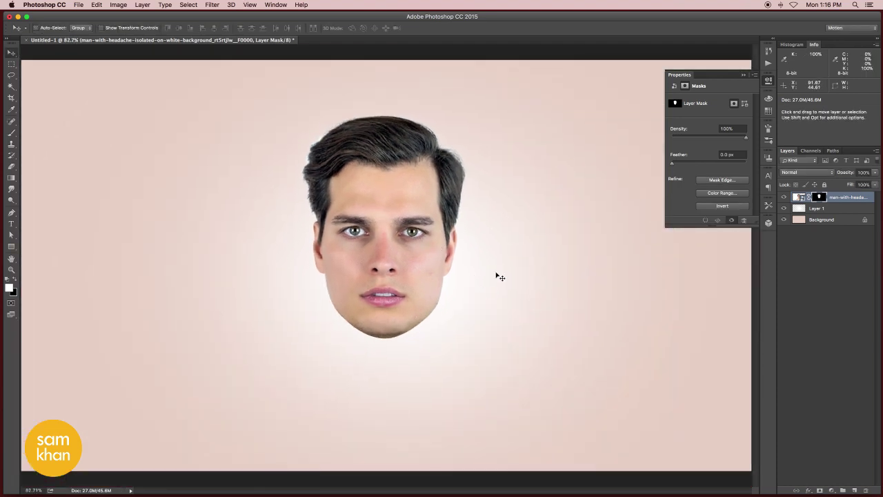
{"action": "key", "text": "super+t"}
{"action": "key", "text": "super+minus"}
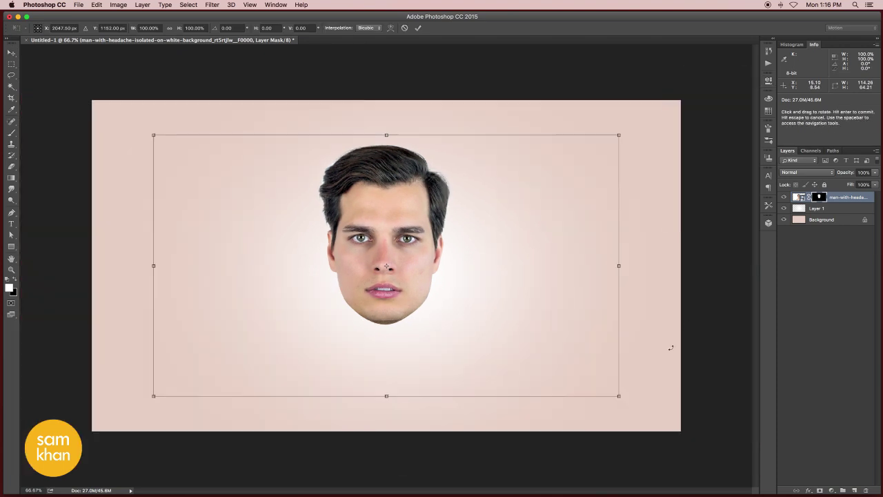
{"action": "left_click_drag", "start_coordinate": [619, 396], "coordinate": [736, 431]}
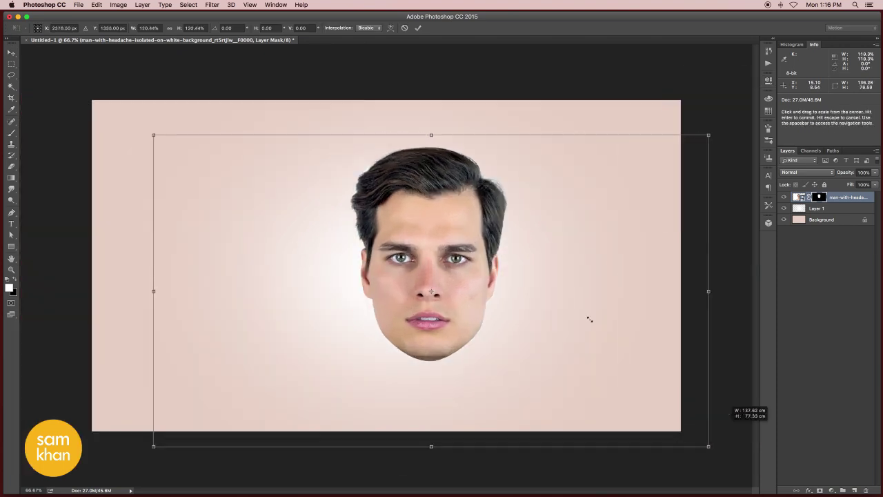
{"action": "left_click_drag", "start_coordinate": [449, 241], "coordinate": [417, 248]}
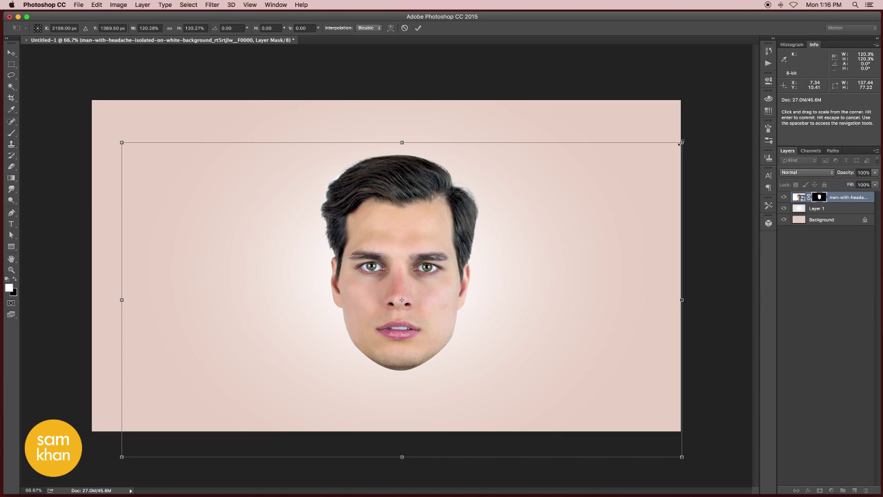
{"action": "left_click_drag", "start_coordinate": [681, 143], "coordinate": [719, 121]}
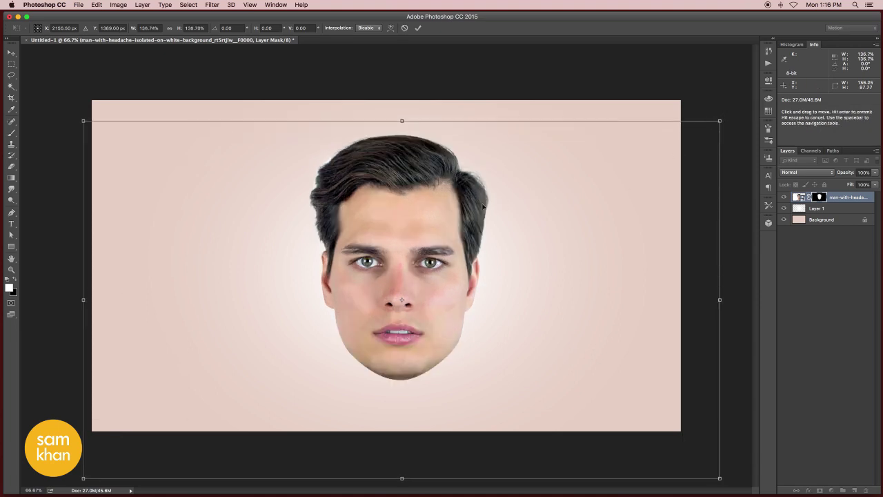
{"action": "key", "text": "Return"}
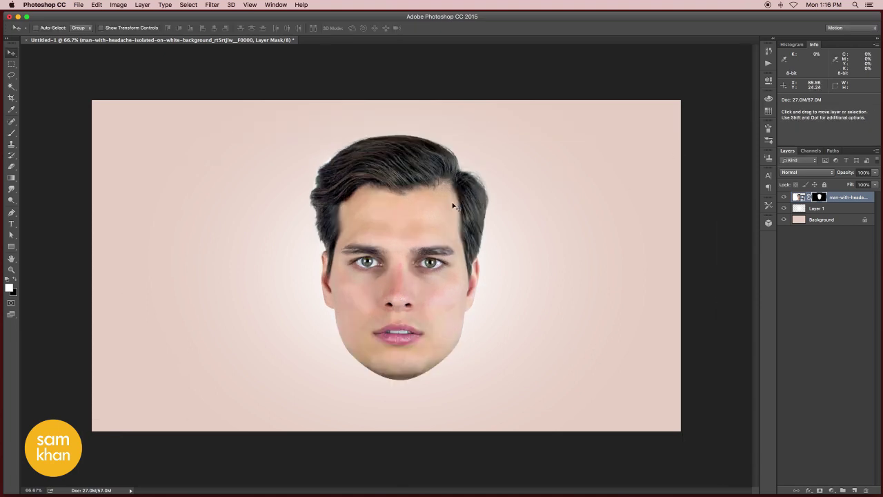
Step: Add a new empty layer above the masked head and merge the two into one layer
{"action": "left_click_drag", "start_coordinate": [453, 204], "coordinate": [447, 206]}
{"action": "mouse_move", "coordinate": [464, 290]}
{"action": "left_mouse_down"}
{"action": "mouse_move", "coordinate": [485, 291]}
{"action": "mouse_move", "coordinate": [478, 292]}
{"action": "left_mouse_up"}
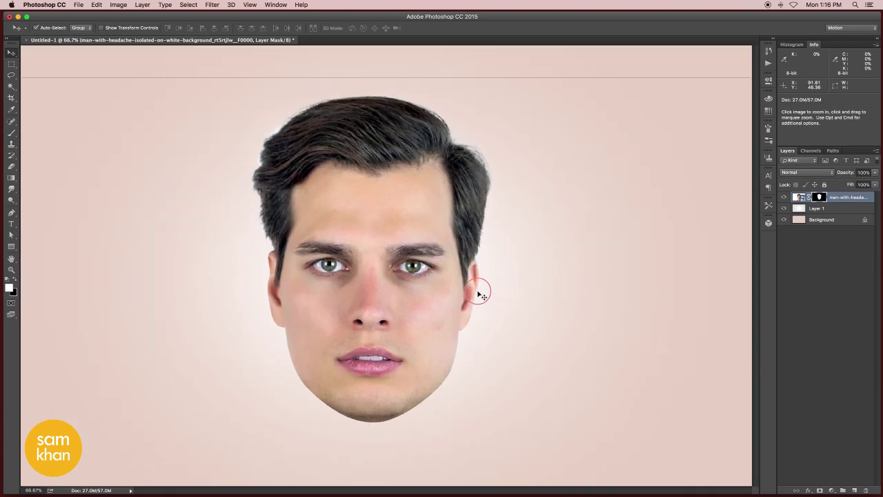
{"action": "left_click", "coordinate": [854, 489]}
{"action": "left_click", "coordinate": [847, 209], "text": "shift"}
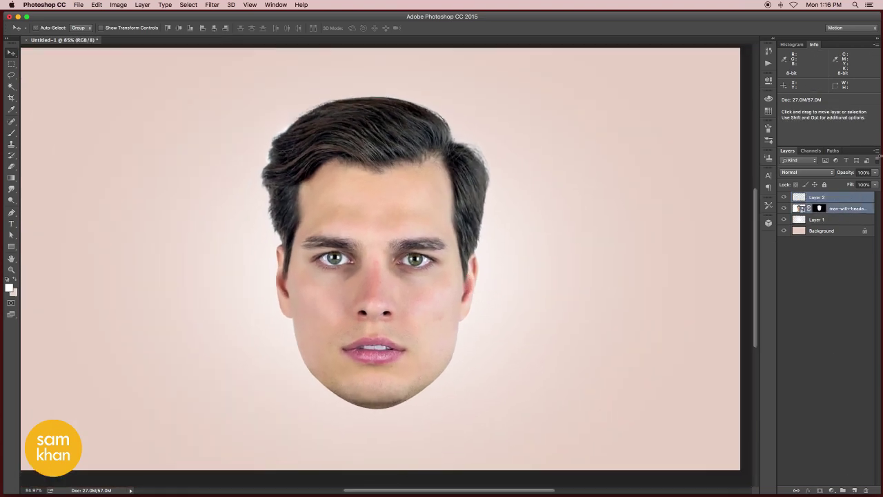
{"action": "left_click", "coordinate": [877, 150]}
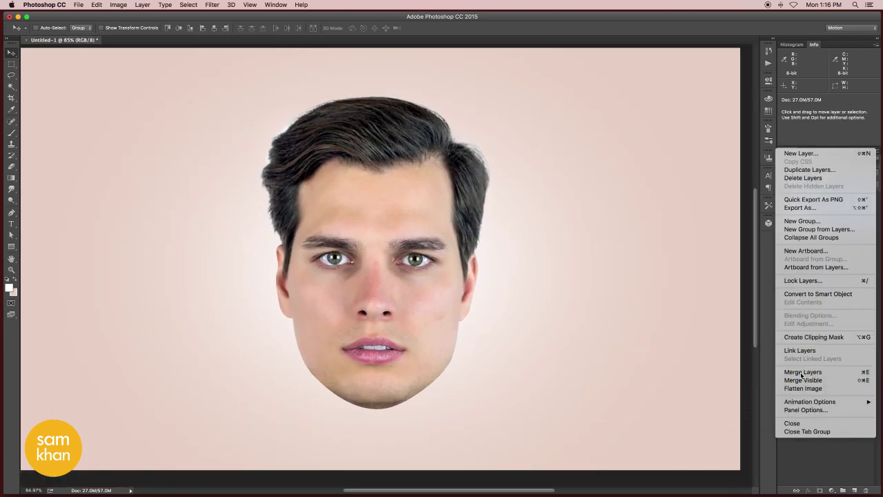
{"action": "left_click", "coordinate": [795, 377]}
Step: Rename the merged head layer as "face" and Layer 1 as "glow"
{"action": "left_click", "coordinate": [785, 198]}
{"action": "left_click", "coordinate": [785, 198]}
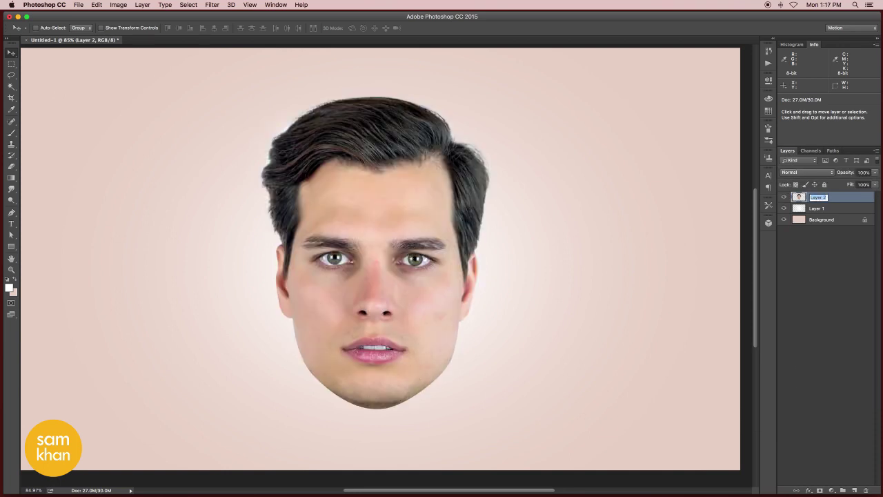
{"action": "left_click", "coordinate": [819, 211]}
{"action": "type", "text": "glow"}
{"action": "key", "text": "Return"}
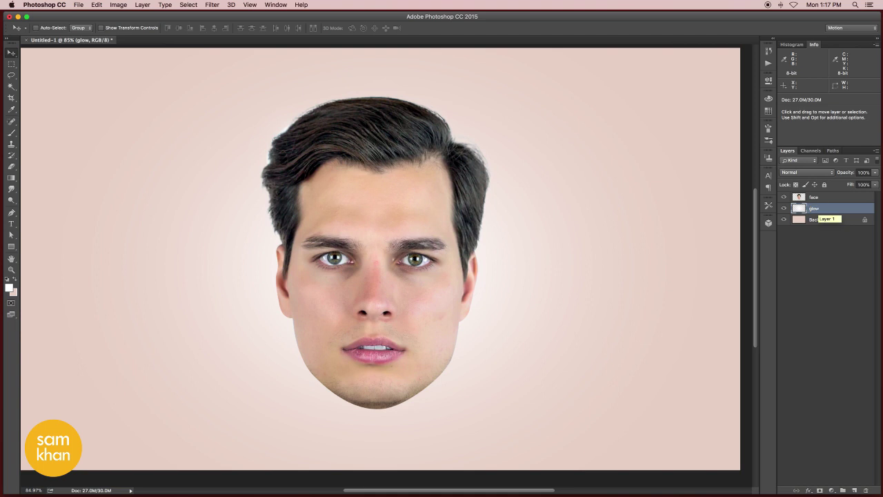
Step: Place the tree log image 6300-_2.jpg as an embedded object above the face layer
{"action": "left_click", "coordinate": [814, 197]}
{"action": "scroll", "coordinate": [423, 331], "scroll_direction": "up", "scroll_amount": 3}
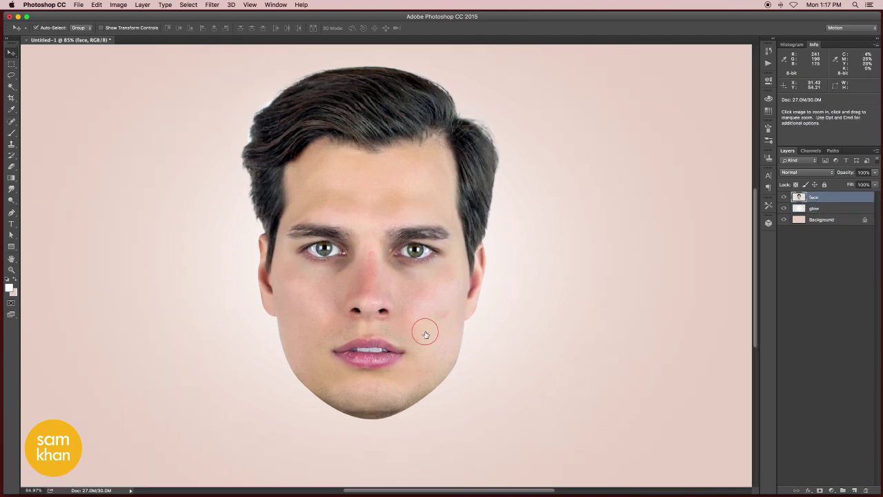
{"action": "left_click", "coordinate": [78, 5]}
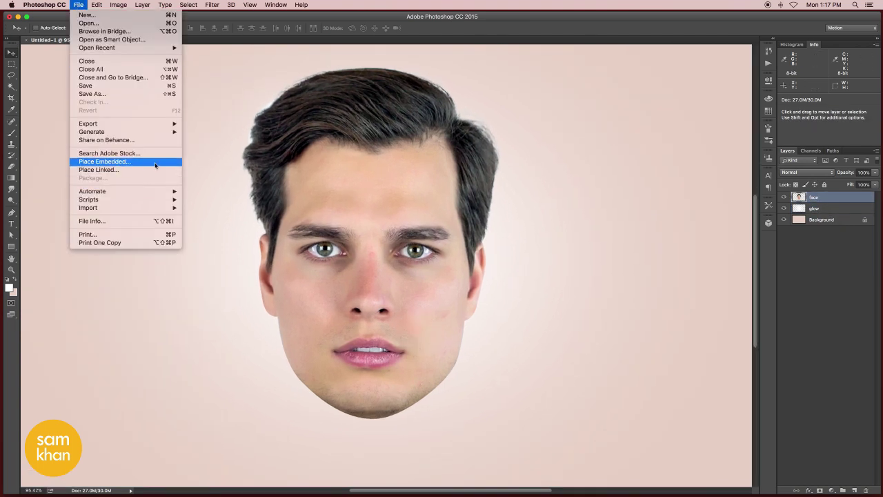
{"action": "left_click", "coordinate": [156, 164]}
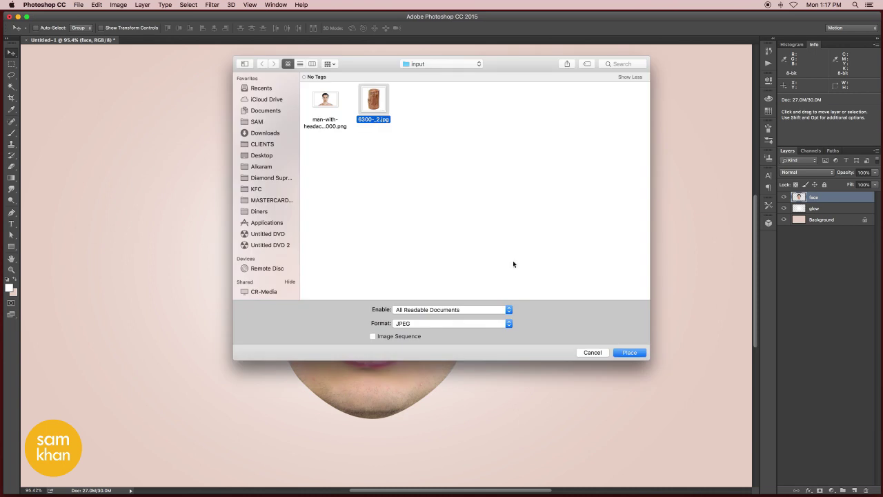
{"action": "key", "text": "Return"}
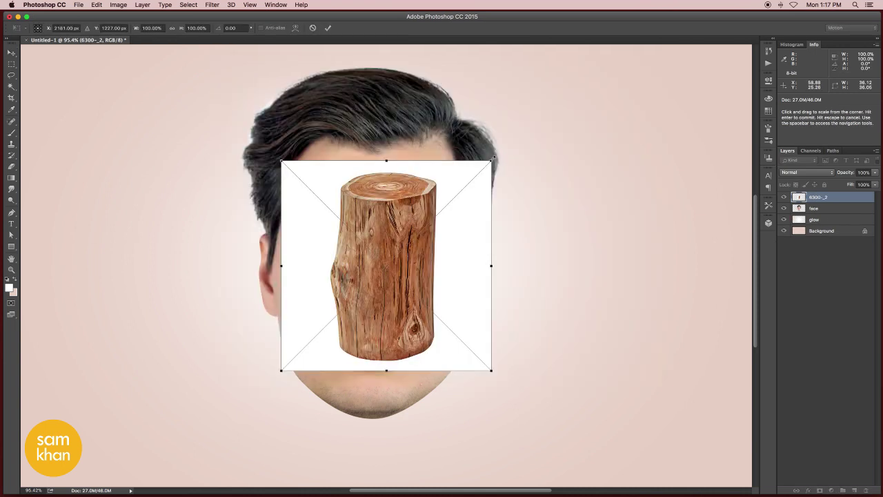
Step: Enlarge the placed log image proportionally and move it to the right side of the face
{"action": "left_click_drag", "start_coordinate": [489, 158], "coordinate": [568, 106]}
{"action": "key", "text": "Return"}
{"action": "left_click_drag", "start_coordinate": [412, 183], "coordinate": [624, 214]}
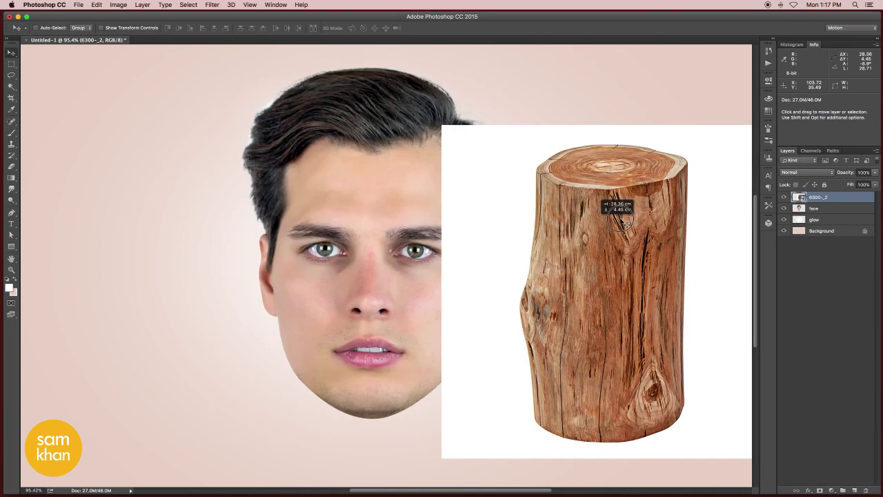
{"action": "left_click_drag", "start_coordinate": [289, 143], "coordinate": [279, 197]}
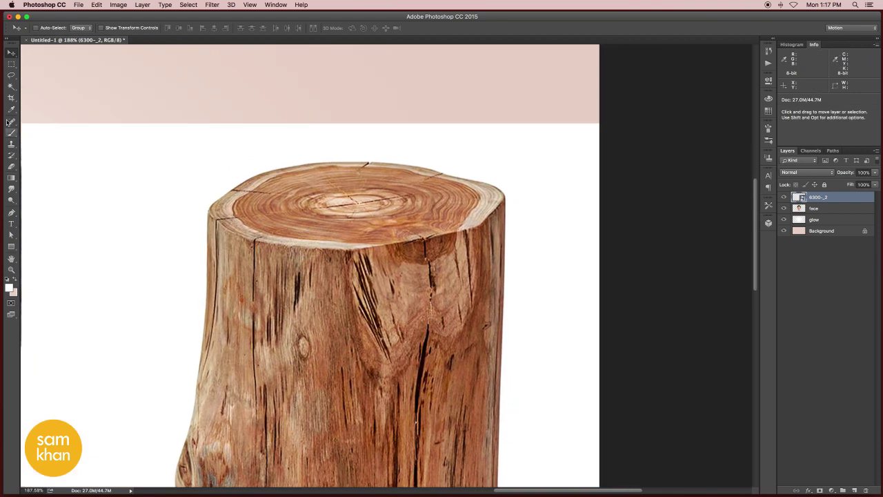
Step: Trace the outline of the log's ringed top surface with the Pen tool and turn the path into a selection
{"action": "left_click", "coordinate": [11, 212]}
{"action": "scroll", "coordinate": [211, 193], "scroll_direction": "down", "scroll_amount": 1}
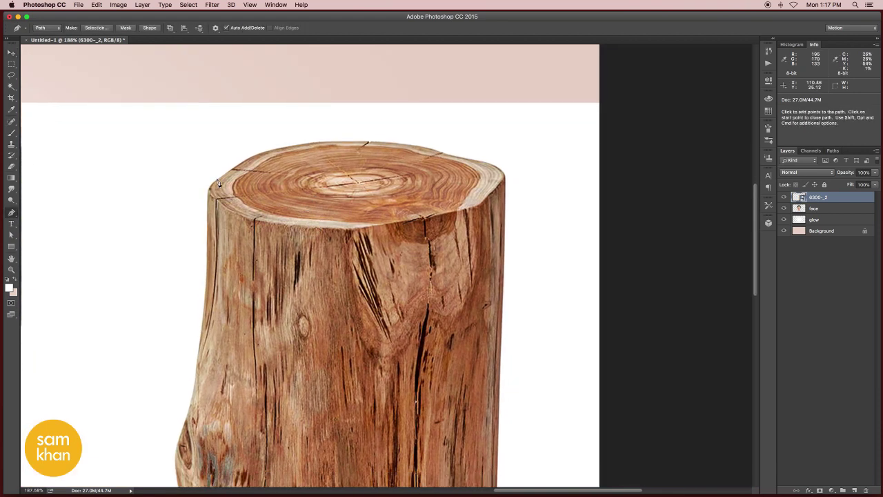
{"action": "left_click_drag", "start_coordinate": [220, 180], "coordinate": [233, 172]}
{"action": "left_click", "coordinate": [238, 170]}
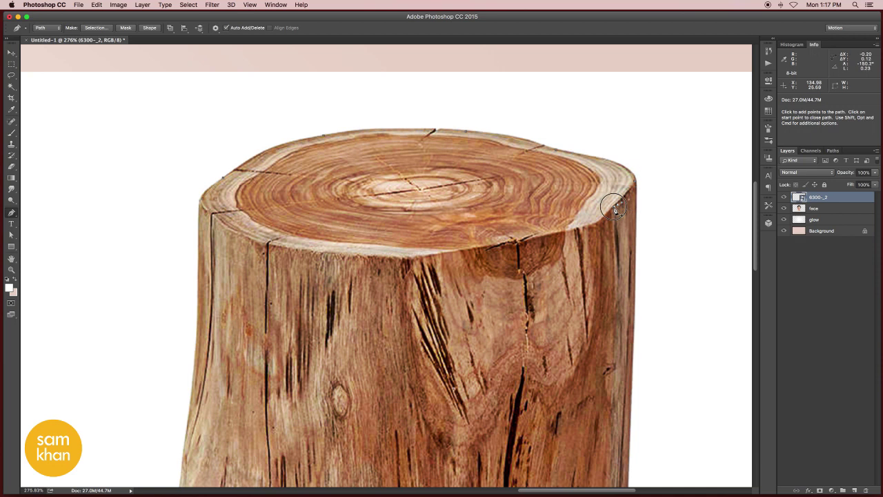
{"action": "left_click", "coordinate": [618, 209]}
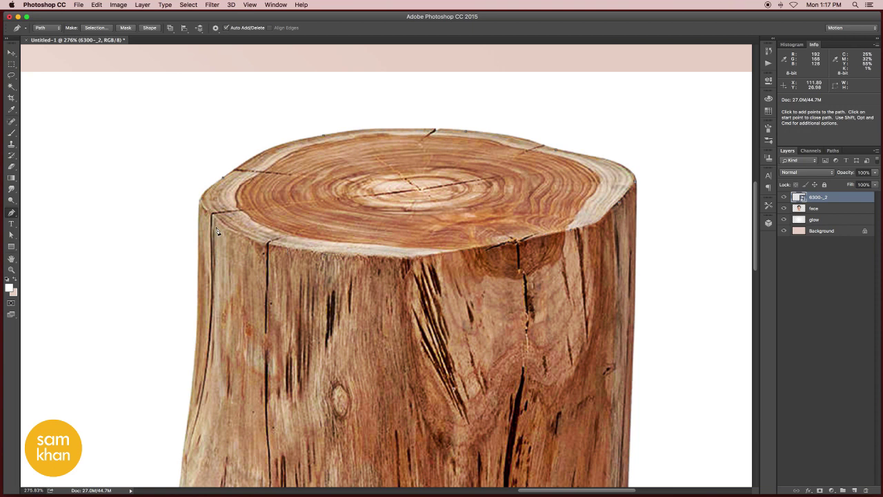
{"action": "left_click", "coordinate": [197, 202]}
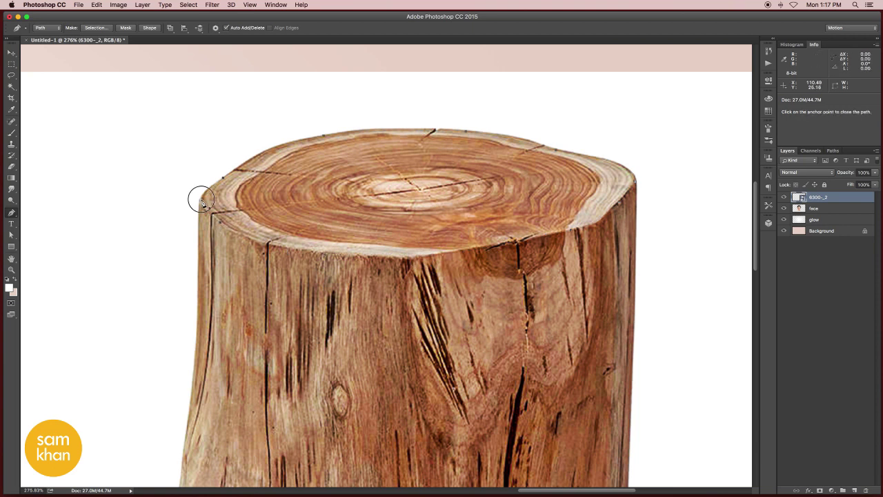
{"action": "key", "text": "v"}
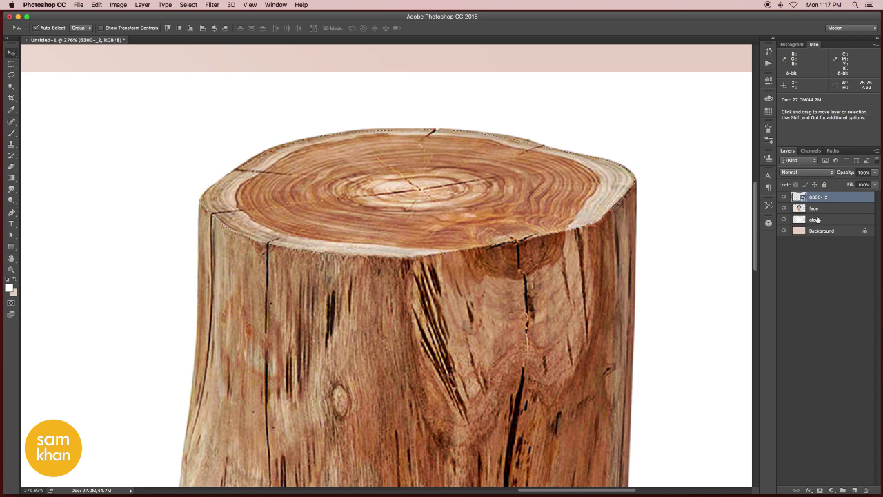
Step: Copy the selected log top to a new layer and hide the 6300-_2 layer
{"action": "key", "text": "super+j"}
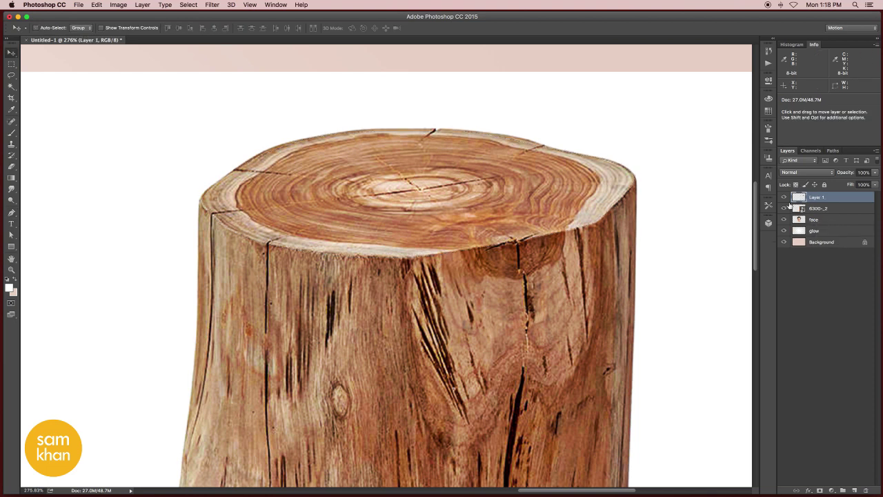
{"action": "left_click", "coordinate": [786, 208]}
{"action": "left_click_drag", "start_coordinate": [549, 288], "coordinate": [500, 292]}
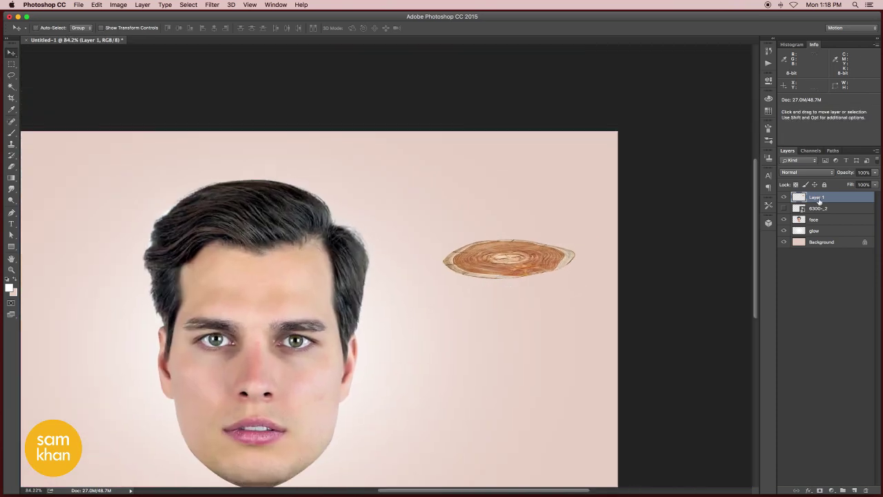
{"action": "scroll", "coordinate": [492, 321], "scroll_direction": "down", "scroll_amount": 3}
Step: Add a text box reading "Ctrl +J" below the wood slice and set its font size to 72 pt
{"action": "key", "text": "t"}
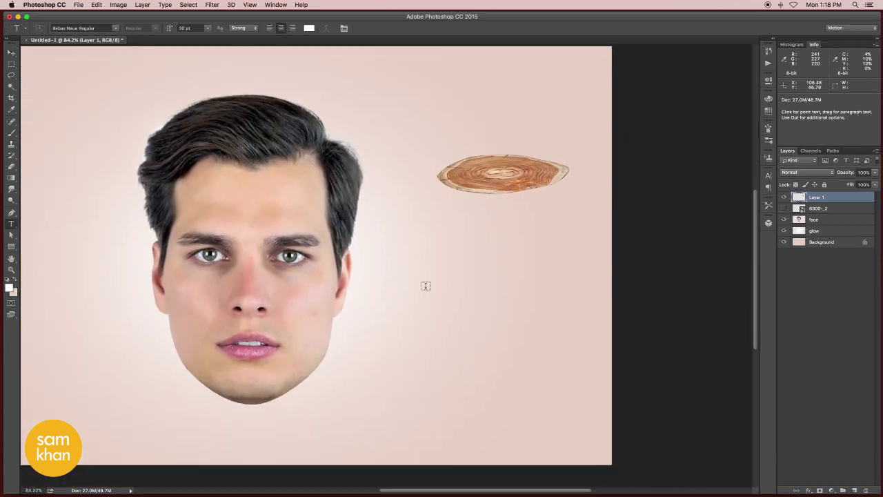
{"action": "left_click_drag", "start_coordinate": [389, 290], "coordinate": [570, 305]}
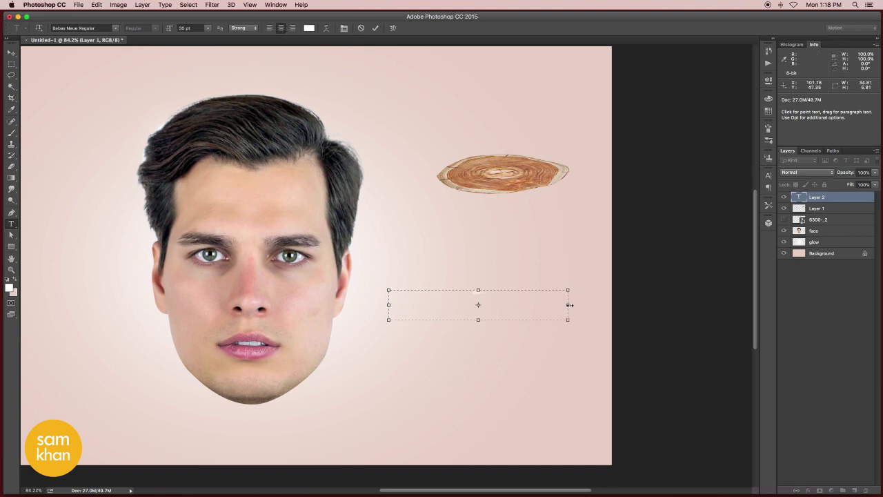
{"action": "key", "text": "super+shift+period"}
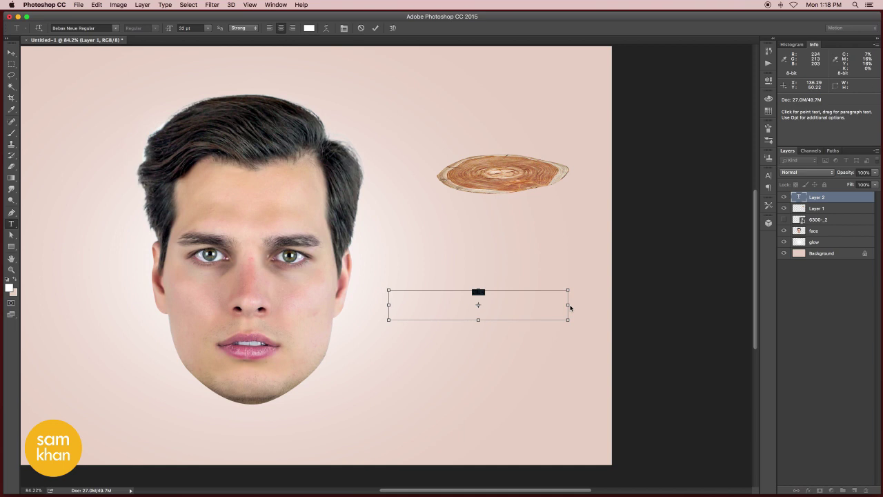
{"action": "key", "text": "super+shift+period"}
{"action": "key", "text": "super+shift+period"}
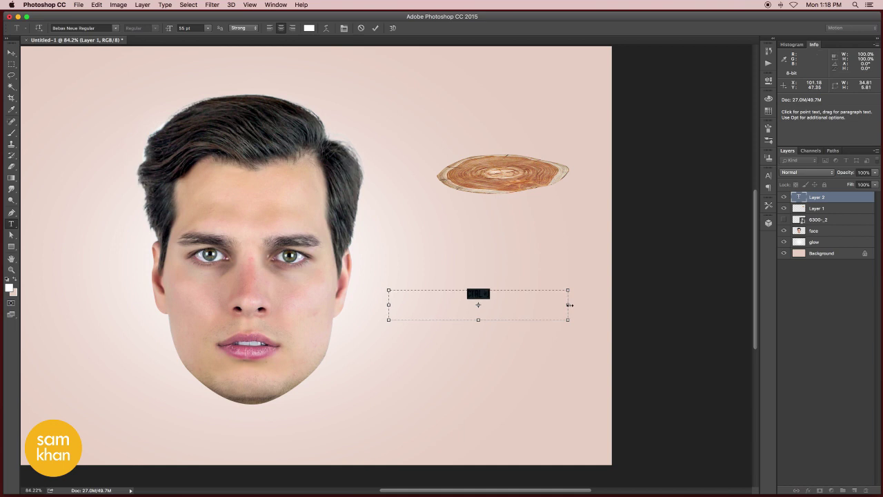
{"action": "left_click", "coordinate": [208, 28]}
{"action": "left_click", "coordinate": [190, 131]}
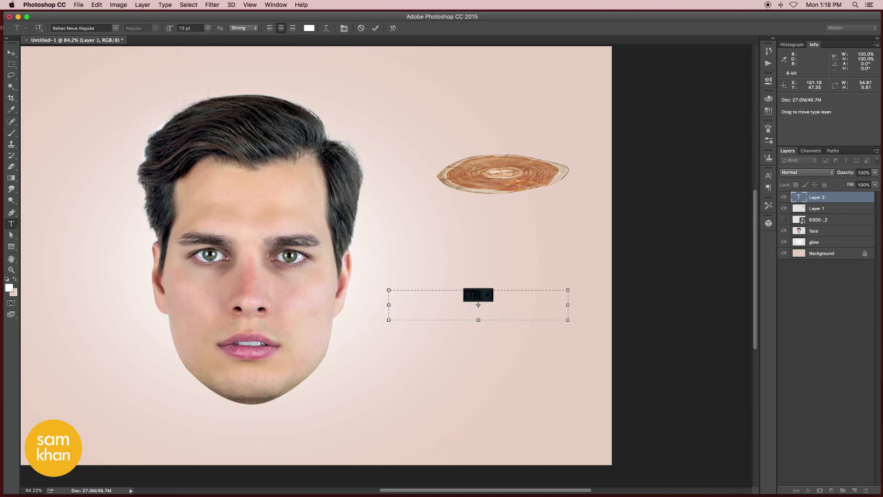
{"action": "key", "text": "super+Return"}
{"action": "key", "text": "v"}
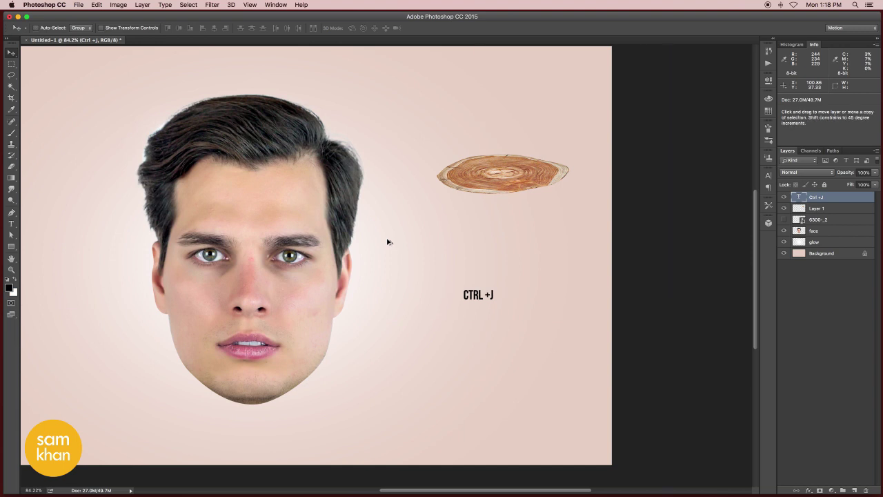
Step: Enlarge the "Ctrl +J" text proportionally, then delete its layer
{"action": "key", "text": "super+t"}
{"action": "left_click_drag", "start_coordinate": [570, 286], "coordinate": [617, 274]}
{"action": "key", "text": "Return"}
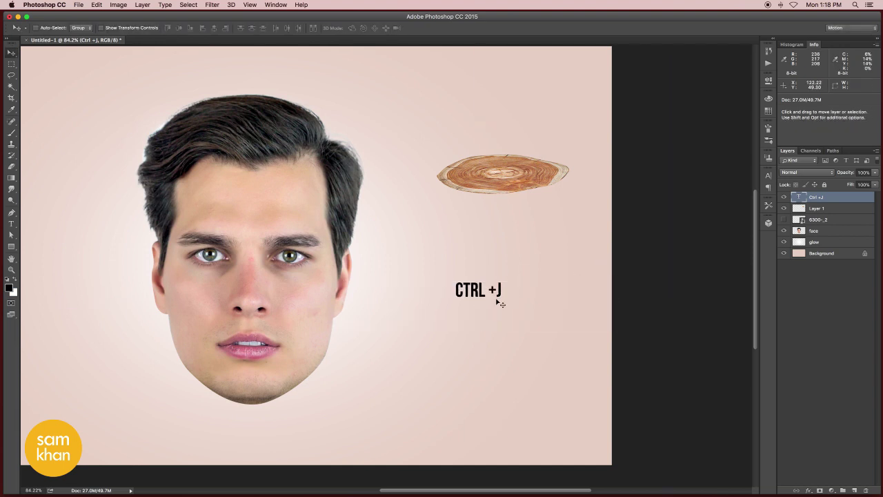
{"action": "left_click", "coordinate": [866, 490]}
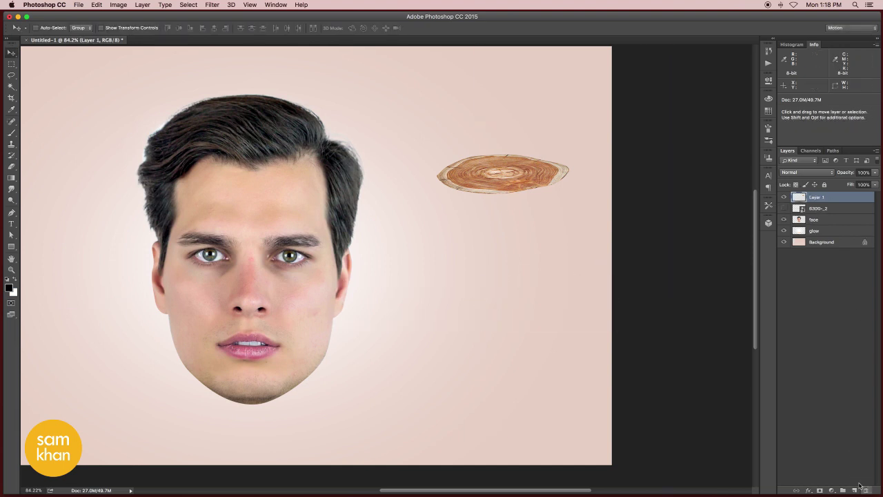
Step: Convert the wood slice layer to a smart object and move the slice onto the face just above the mouth
{"action": "left_click_drag", "start_coordinate": [532, 165], "coordinate": [250, 296]}
{"action": "left_click_drag", "start_coordinate": [236, 332], "coordinate": [279, 336]}
{"action": "right_click", "coordinate": [846, 201]}
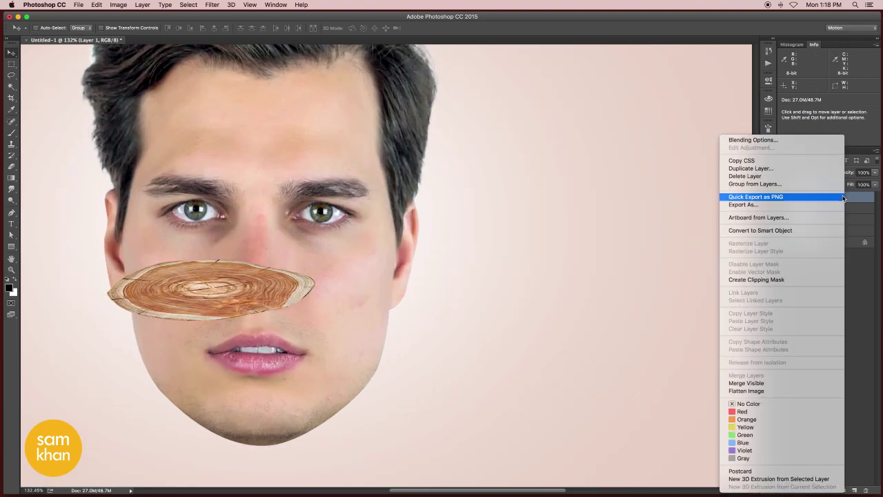
{"action": "left_click", "coordinate": [798, 232]}
{"action": "left_click_drag", "start_coordinate": [243, 271], "coordinate": [282, 313]}
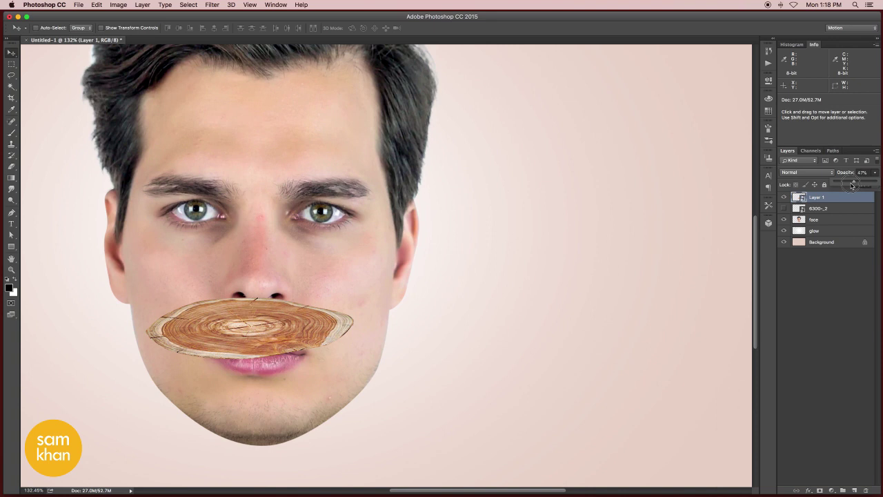
Step: Lower the wood slice's opacity to 36% and position it over the mouth
{"action": "left_click_drag", "start_coordinate": [851, 185], "coordinate": [848, 185]}
{"action": "left_click_drag", "start_coordinate": [325, 347], "coordinate": [471, 252]}
{"action": "left_click_drag", "start_coordinate": [432, 215], "coordinate": [425, 256]}
Step: Scale the mouth slice up proportionally to about 116% so it spans the width of the jaw
{"action": "key", "text": "ctrl+t"}
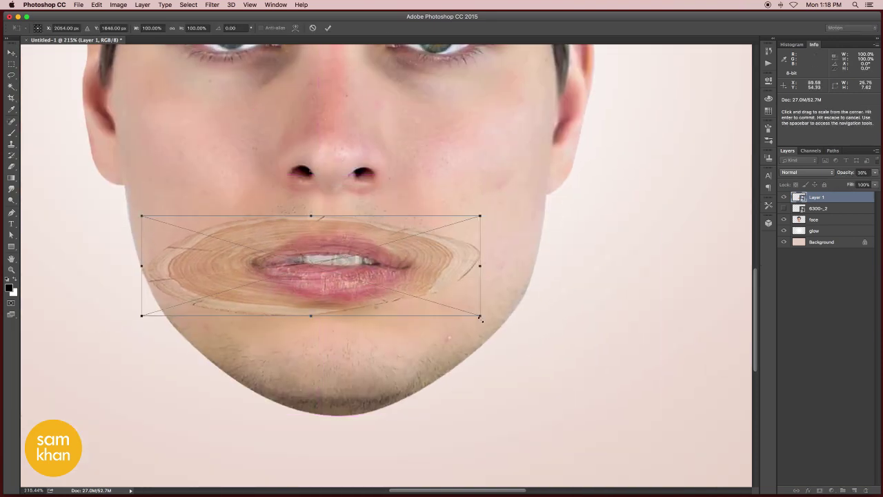
{"action": "left_click_drag", "start_coordinate": [479, 310], "coordinate": [537, 338]}
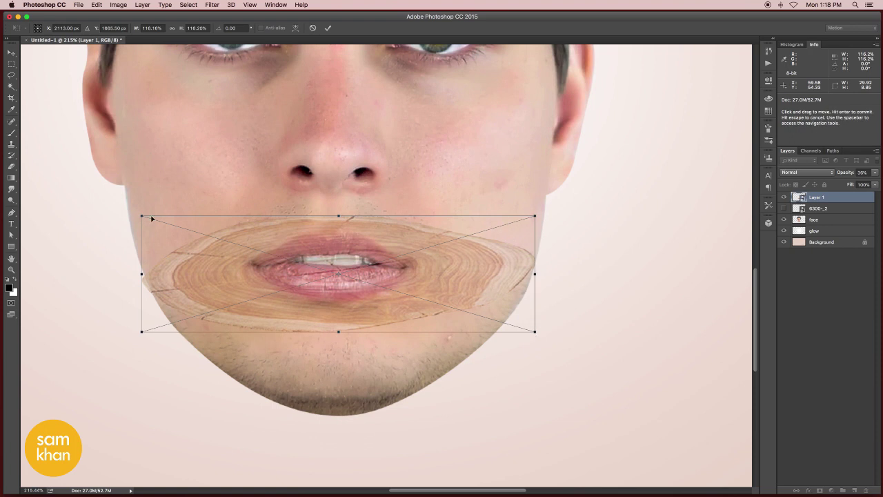
{"action": "left_click_drag", "start_coordinate": [146, 216], "coordinate": [147, 219]}
{"action": "key", "text": "Return"}
Step: Duplicate the mouth slice upward onto the nose area and enlarge the copy to the width of the face
{"action": "scroll", "coordinate": [246, 265], "scroll_direction": "up", "scroll_amount": 5}
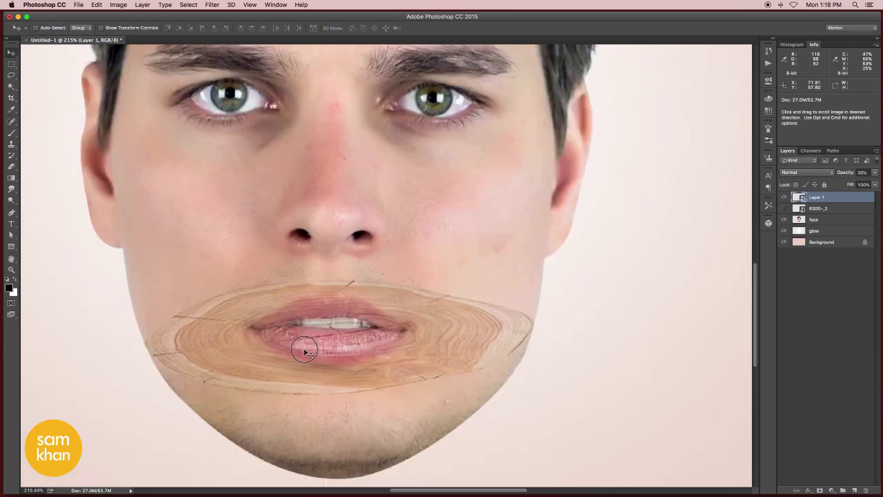
{"action": "left_click_drag", "start_coordinate": [326, 397], "coordinate": [325, 216]}
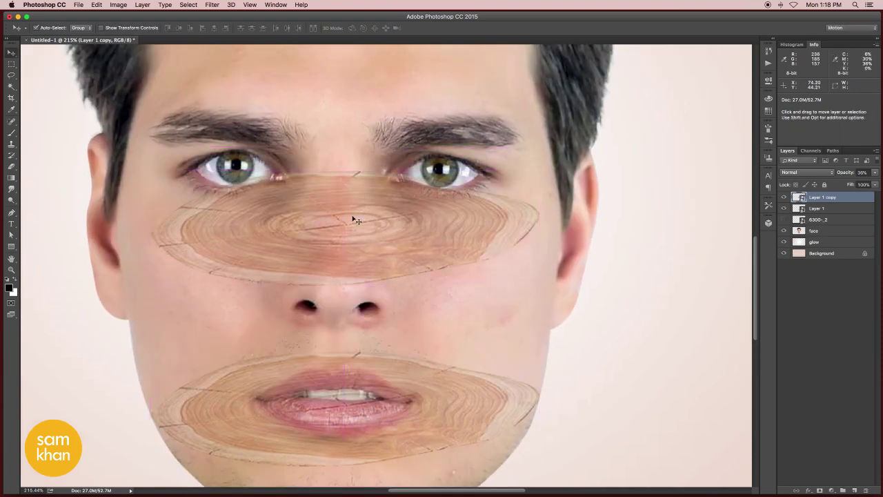
{"action": "key", "text": "ctrl+t"}
{"action": "left_click_drag", "start_coordinate": [522, 290], "coordinate": [596, 302]}
{"action": "left_click_drag", "start_coordinate": [100, 302], "coordinate": [86, 304]}
{"action": "key", "text": "Return"}
Step: Reposition the copied slice across the nose and fine-tune its size to fit between the ears
{"action": "left_click_drag", "start_coordinate": [329, 259], "coordinate": [364, 284]}
{"action": "key", "text": "super+t"}
{"action": "left_click_drag", "start_coordinate": [603, 195], "coordinate": [587, 200]}
{"action": "key", "text": "Return"}
Step: Duplicate the nose slice up onto the forehead and enlarge the copy to the width of the head
{"action": "scroll", "coordinate": [490, 341], "scroll_direction": "up", "scroll_amount": 5}
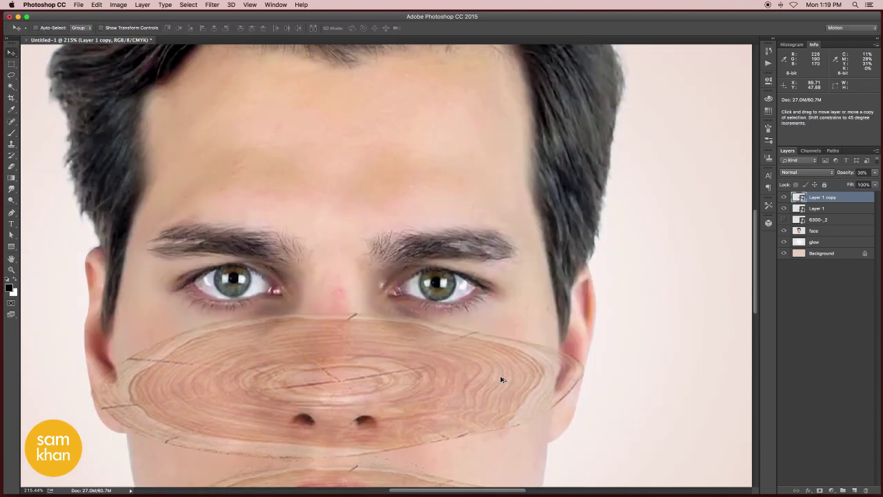
{"action": "left_click_drag", "start_coordinate": [501, 377], "coordinate": [514, 138], "text": "alt"}
{"action": "left_click_drag", "start_coordinate": [440, 210], "coordinate": [457, 299]}
{"action": "left_click_drag", "start_coordinate": [414, 265], "coordinate": [391, 266]}
{"action": "key", "text": "ctrl+t"}
{"action": "left_click_drag", "start_coordinate": [523, 307], "coordinate": [631, 323]}
{"action": "key", "text": "Return"}
{"action": "key", "text": "super+0"}
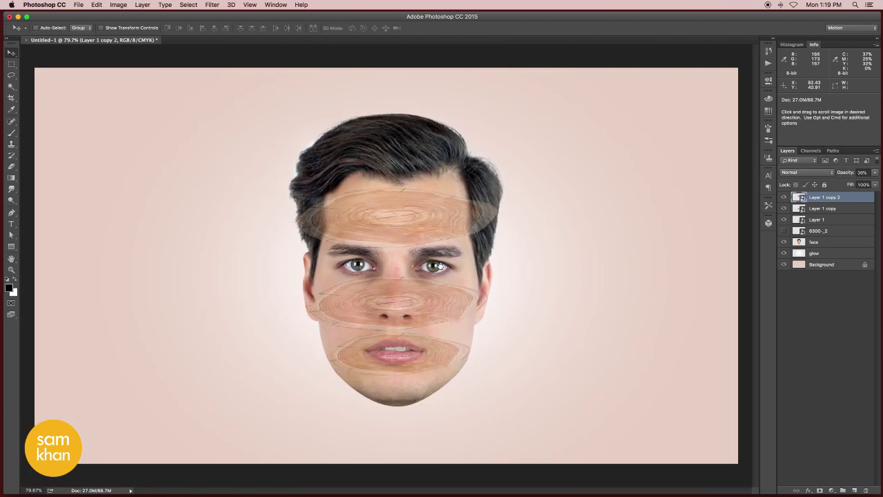
Step: Move the forehead slice up to the hairline and scale it proportionally to about 165% to span the hair's outer edges
{"action": "left_click_drag", "start_coordinate": [438, 239], "coordinate": [437, 205]}
{"action": "left_click_drag", "start_coordinate": [453, 210], "coordinate": [487, 225], "text": "super"}
{"action": "key", "text": "super+t"}
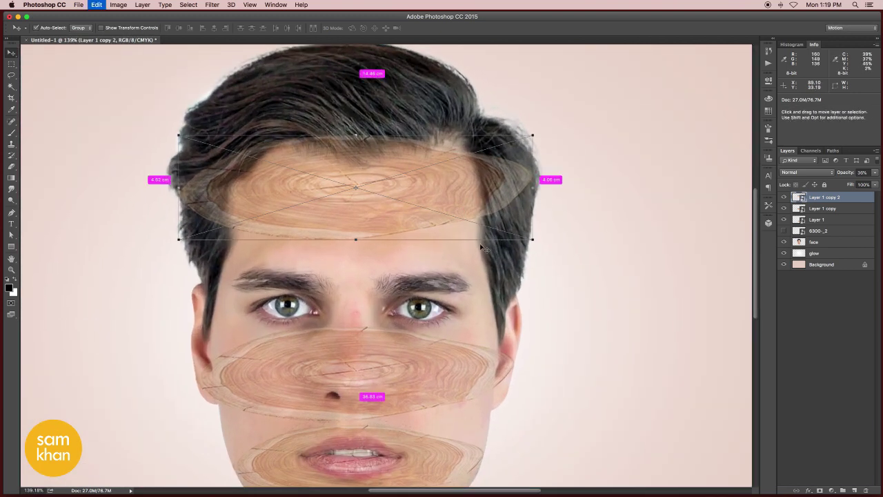
{"action": "left_click_drag", "start_coordinate": [538, 242], "coordinate": [539, 246]}
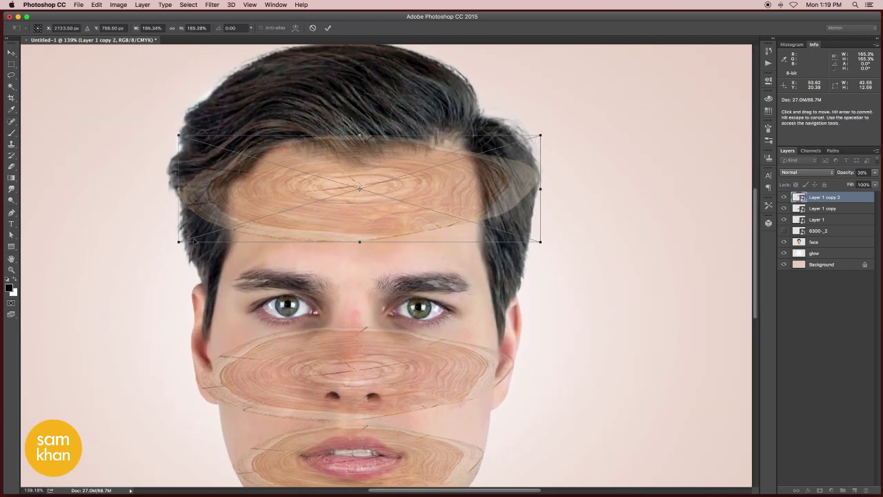
{"action": "key", "text": "Return"}
Step: Duplicate the nose slice up over the eyes and fine-tune the width of the original nose slice
{"action": "mouse_move", "coordinate": [472, 274]}
{"action": "left_mouse_down"}
{"action": "mouse_move", "coordinate": [475, 259]}
{"action": "mouse_move", "coordinate": [493, 316]}
{"action": "mouse_move", "coordinate": [465, 231]}
{"action": "mouse_move", "coordinate": [414, 260]}
{"action": "mouse_move", "coordinate": [474, 337]}
{"action": "mouse_move", "coordinate": [483, 252]}
{"action": "mouse_move", "coordinate": [479, 265]}
{"action": "left_mouse_up"}
{"action": "scroll", "coordinate": [434, 274], "scroll_direction": "down", "scroll_amount": 5}
{"action": "left_click_drag", "start_coordinate": [423, 279], "coordinate": [424, 286], "text": "super"}
{"action": "scroll", "coordinate": [460, 286], "scroll_direction": "up", "scroll_amount": 4}
{"action": "key", "text": "super+t"}
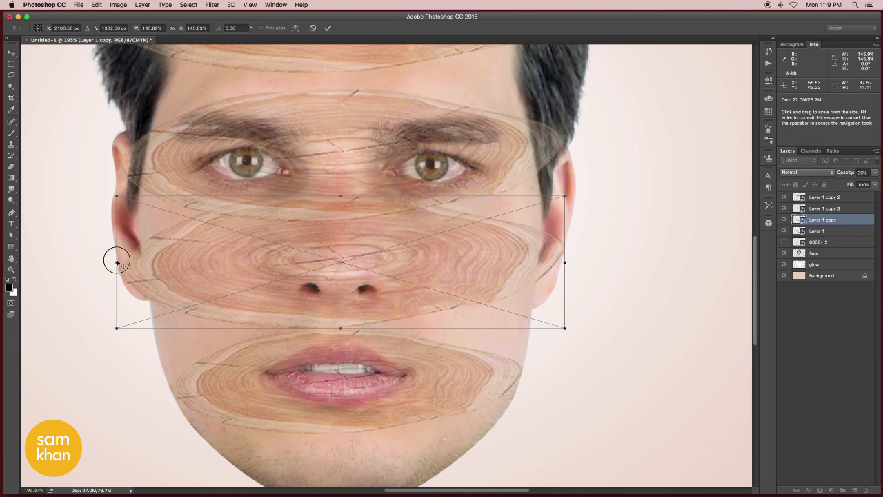
{"action": "left_click_drag", "start_coordinate": [118, 262], "coordinate": [119, 262]}
{"action": "key", "text": "Return"}
Step: Adjust the position of the slice over the eyes and enlarge it to the head's width at that height
{"action": "left_click_drag", "start_coordinate": [421, 214], "coordinate": [427, 351]}
{"action": "left_click_drag", "start_coordinate": [446, 284], "coordinate": [445, 276], "text": "super"}
{"action": "key", "text": "super+t"}
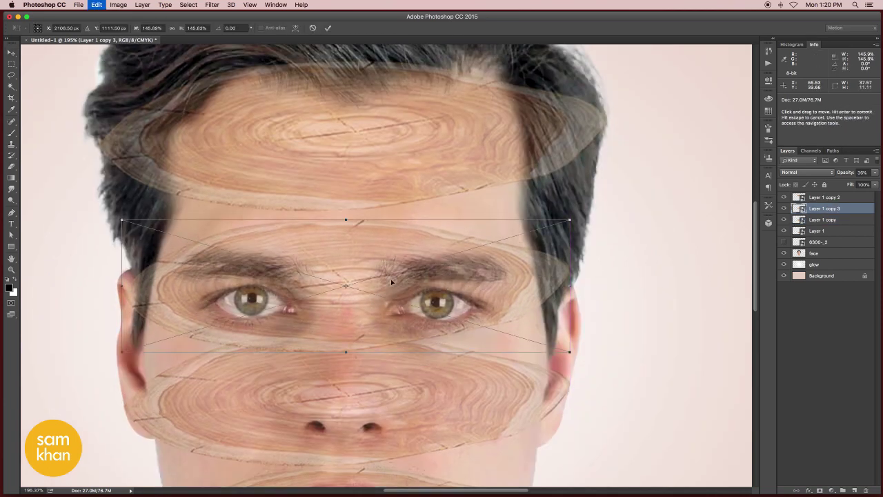
{"action": "mouse_move", "coordinate": [391, 281]}
{"action": "left_mouse_down"}
{"action": "mouse_move", "coordinate": [364, 269]}
{"action": "mouse_move", "coordinate": [387, 282]}
{"action": "left_mouse_up"}
{"action": "left_click_drag", "start_coordinate": [567, 224], "coordinate": [592, 204]}
{"action": "key", "text": "Return"}
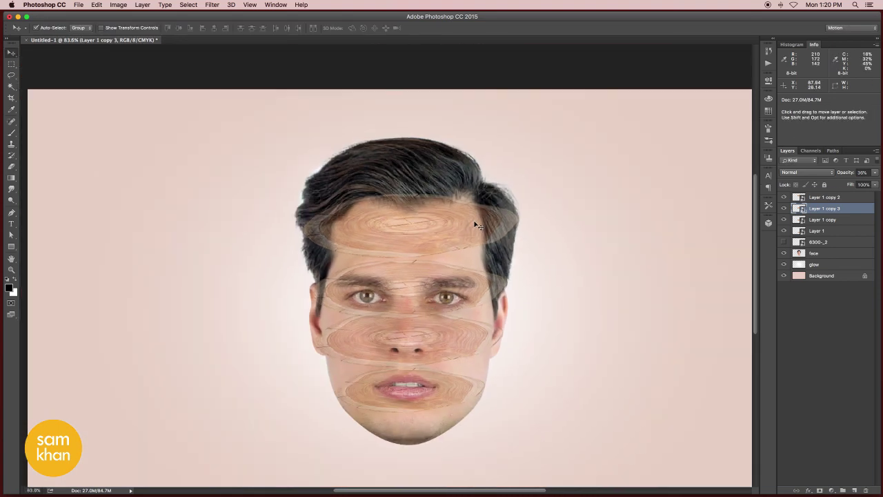
Step: Make the forehead slice layer (Layer 1 copy 2) active and load its outline as a selection
{"action": "left_click", "coordinate": [474, 223], "text": "super"}
{"action": "left_click", "coordinate": [784, 200]}
{"action": "left_click", "coordinate": [785, 199]}
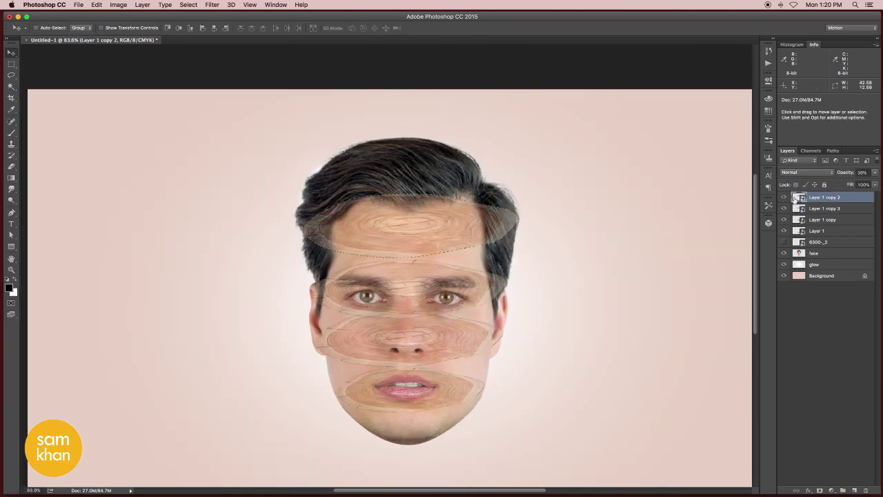
Step: Draw a closed Pen path loosely around the hair above the forehead slice and add it to the slice selection
{"action": "scroll", "coordinate": [543, 227], "scroll_direction": "up", "scroll_amount": 4}
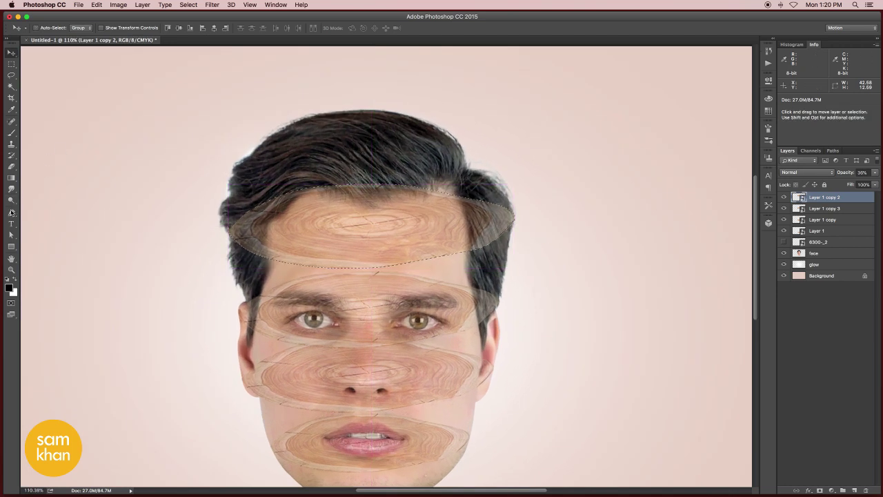
{"action": "left_click", "coordinate": [11, 213]}
{"action": "left_click", "coordinate": [220, 230]}
{"action": "left_click_drag", "start_coordinate": [200, 210], "coordinate": [200, 186]}
{"action": "left_click_drag", "start_coordinate": [211, 149], "coordinate": [227, 133]}
{"action": "left_click_drag", "start_coordinate": [262, 111], "coordinate": [314, 104]}
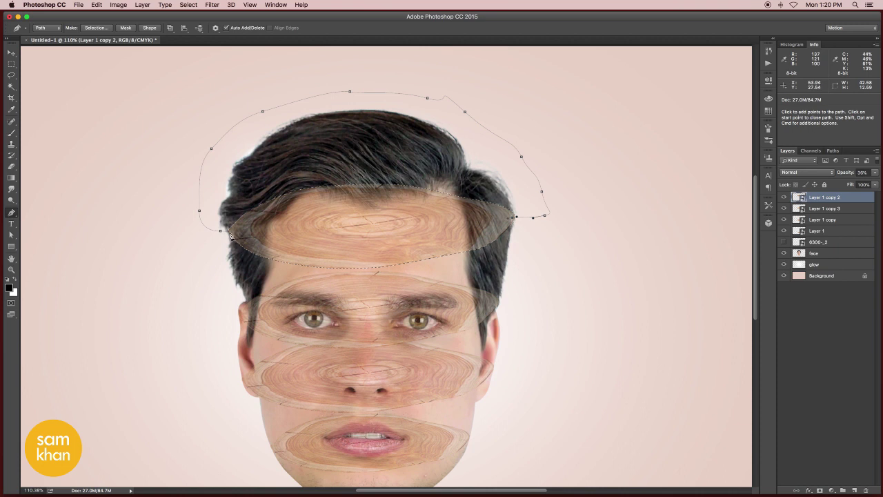
{"action": "left_click", "coordinate": [221, 230]}
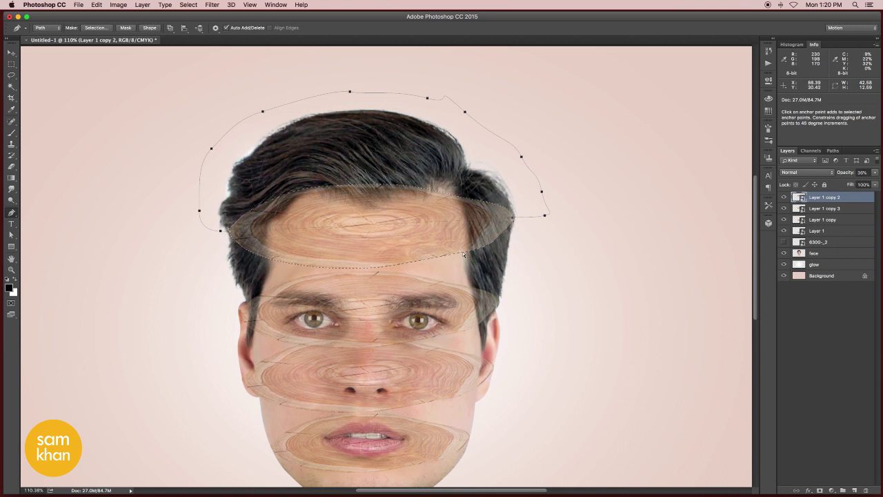
{"action": "key", "text": "v"}
Step: Cut the selected hair and forehead area from the face layer onto its own layer and move it slightly upward
{"action": "left_click", "coordinate": [818, 253]}
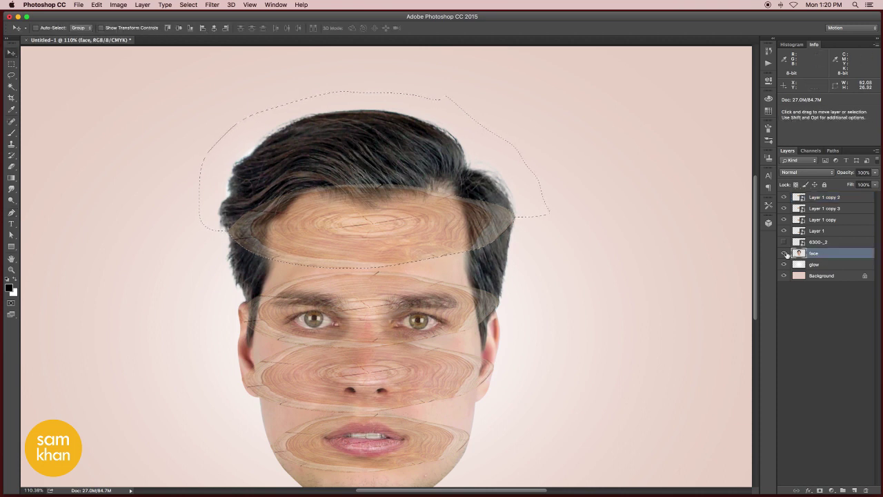
{"action": "left_click", "coordinate": [784, 254]}
{"action": "left_click", "coordinate": [784, 253]}
{"action": "left_click", "coordinate": [877, 152]}
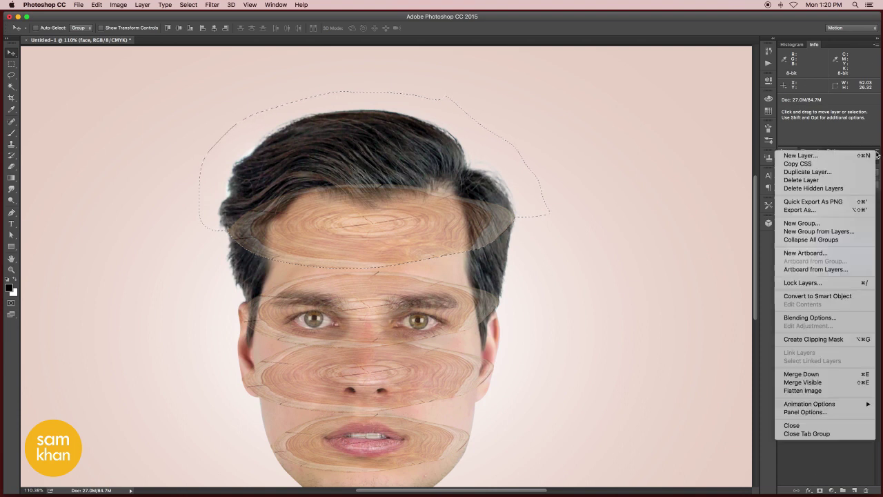
{"action": "left_click", "coordinate": [825, 463]}
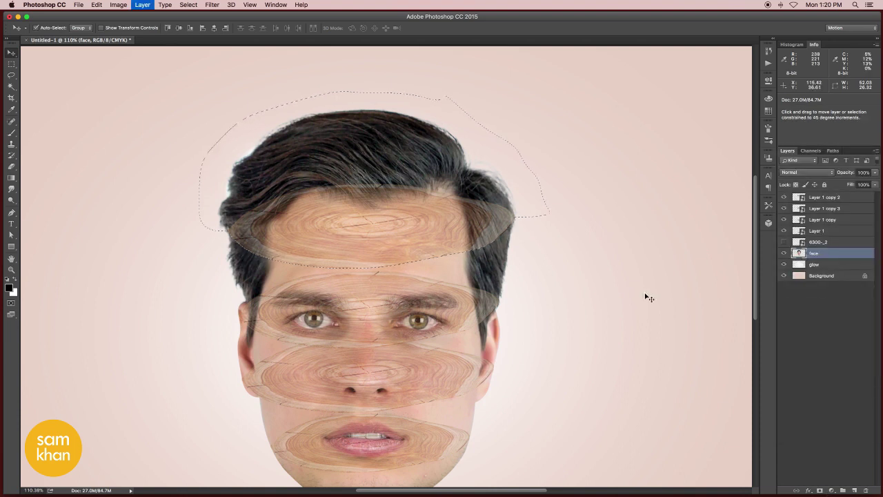
{"action": "key", "text": "super+shift+j"}
{"action": "left_click_drag", "start_coordinate": [435, 209], "coordinate": [475, 178]}
{"action": "key", "text": "super+z"}
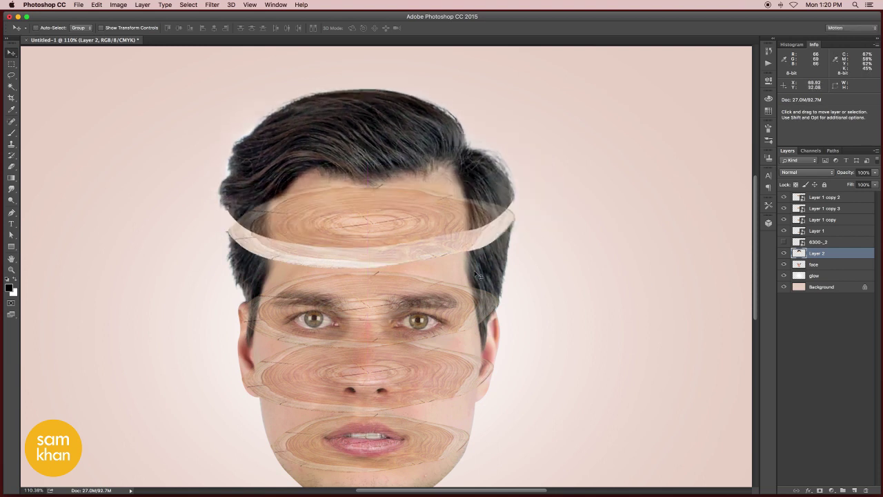
Step: Load the outline of the eye slice (Layer 1 copy 3) as a selection and draw a closed Pen path loosely around the head above it
{"action": "left_click", "coordinate": [806, 208]}
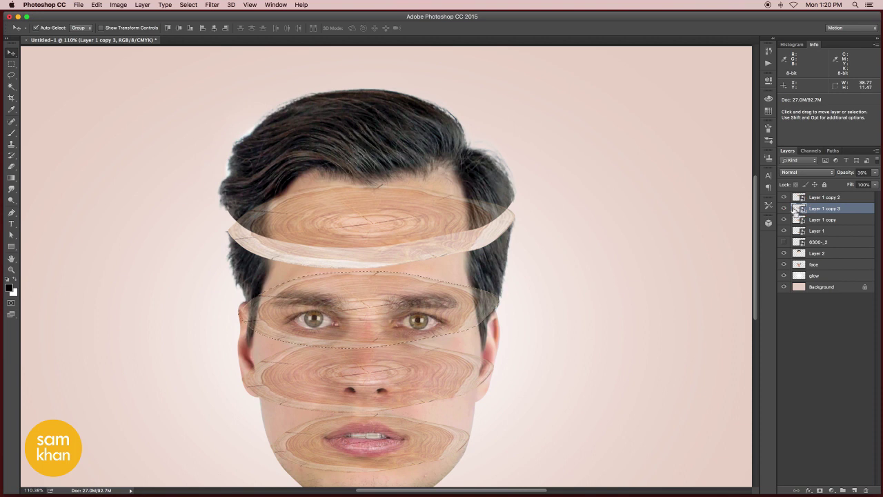
{"action": "key", "text": "p"}
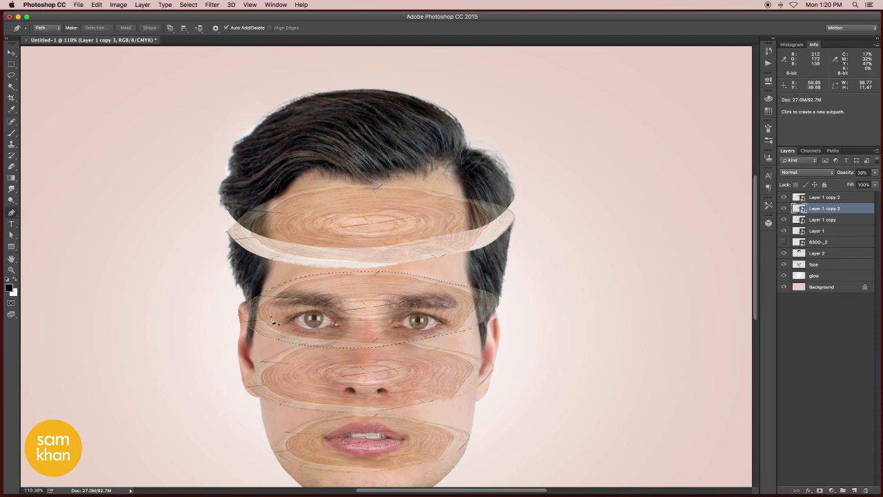
{"action": "left_click", "coordinate": [236, 315]}
{"action": "left_click", "coordinate": [213, 292]}
{"action": "left_click_drag", "start_coordinate": [192, 249], "coordinate": [183, 217]}
{"action": "left_click_drag", "start_coordinate": [208, 183], "coordinate": [242, 171]}
{"action": "left_click_drag", "start_coordinate": [311, 161], "coordinate": [401, 160]}
{"action": "mouse_move", "coordinate": [477, 169]}
{"action": "left_mouse_down"}
{"action": "mouse_move", "coordinate": [513, 180]}
{"action": "mouse_move", "coordinate": [546, 217]}
{"action": "left_mouse_up"}
{"action": "left_click_drag", "start_coordinate": [543, 248], "coordinate": [538, 261]}
{"action": "left_click_drag", "start_coordinate": [525, 278], "coordinate": [510, 290]}
{"action": "left_click_drag", "start_coordinate": [492, 311], "coordinate": [484, 306]}
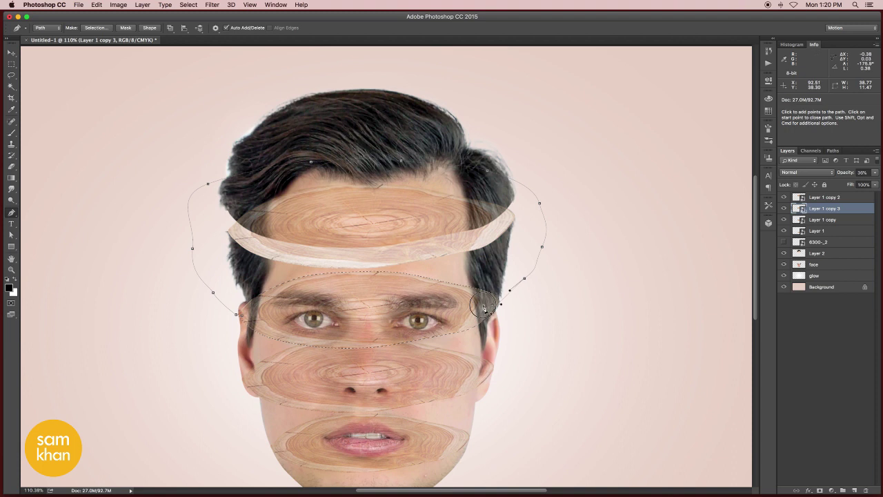
{"action": "left_click", "coordinate": [237, 316]}
Step: Try converting the path into a selection and cutting that area from the face layer onto a new layer
{"action": "left_click", "coordinate": [814, 265]}
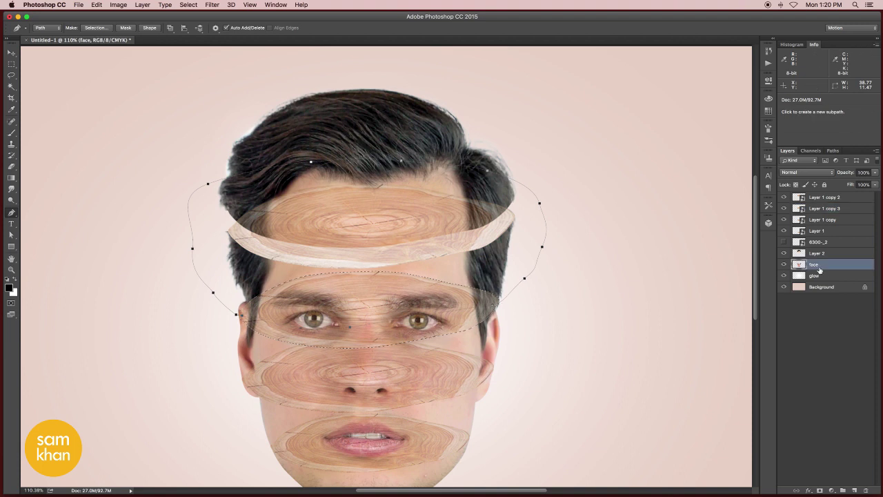
{"action": "key", "text": "ctrl+Return"}
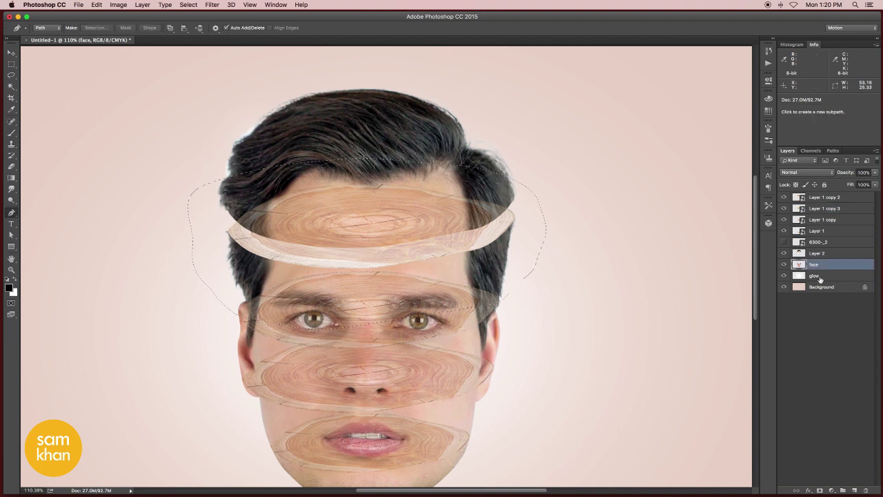
{"action": "key", "text": "ctrl+j"}
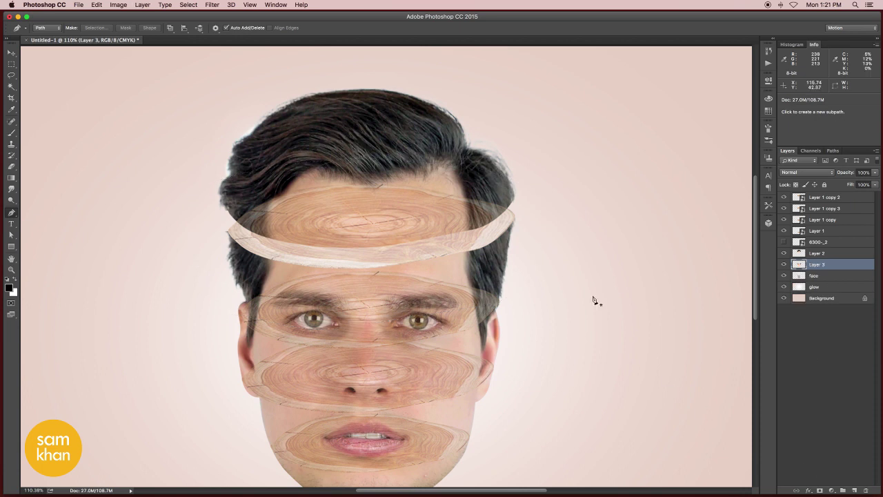
Step: Add the text note "CTRL + SHFT + J FOR CUT THE FACE" beside the head and delete it
{"action": "key", "text": "v"}
{"action": "key", "text": "t"}
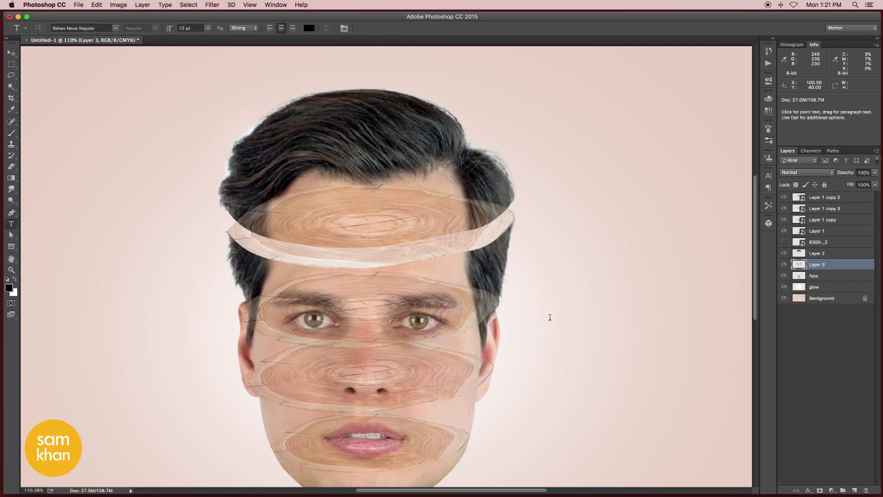
{"action": "left_click", "coordinate": [550, 317]}
{"action": "type", "text": "CTRL"}
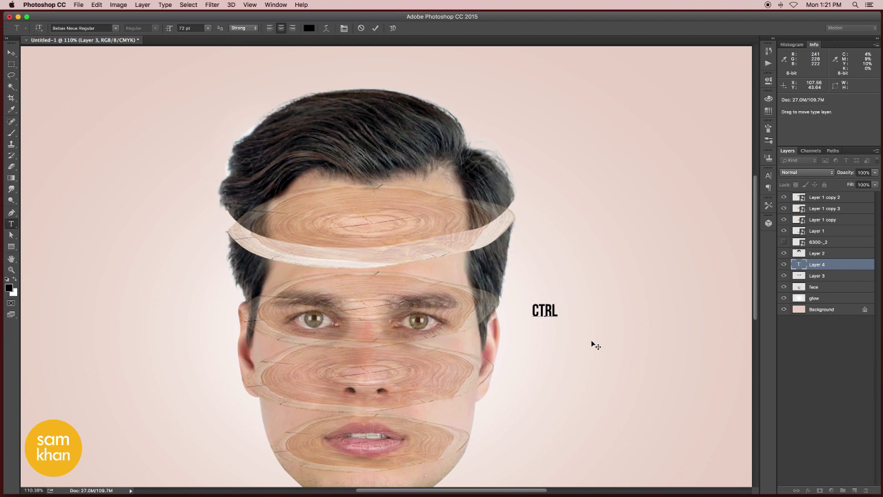
{"action": "type", "text": " + SHFT + J"}
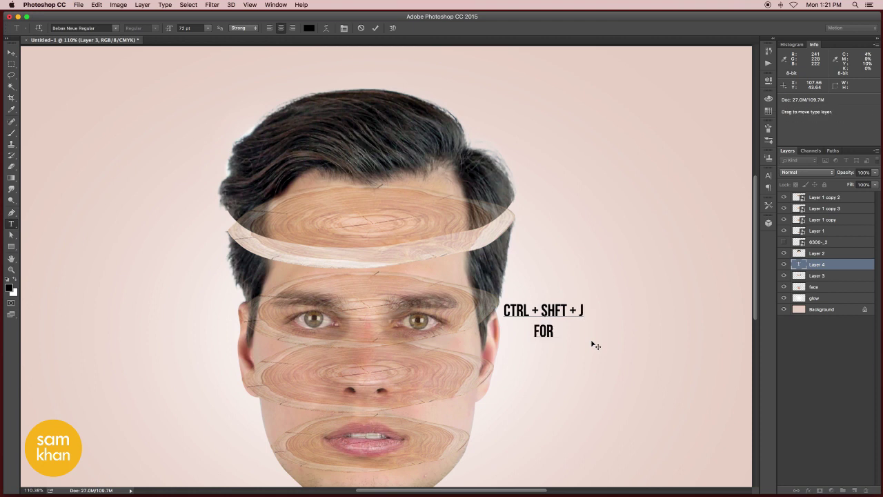
{"action": "type", "text": " FOR CUT THE FAE"}
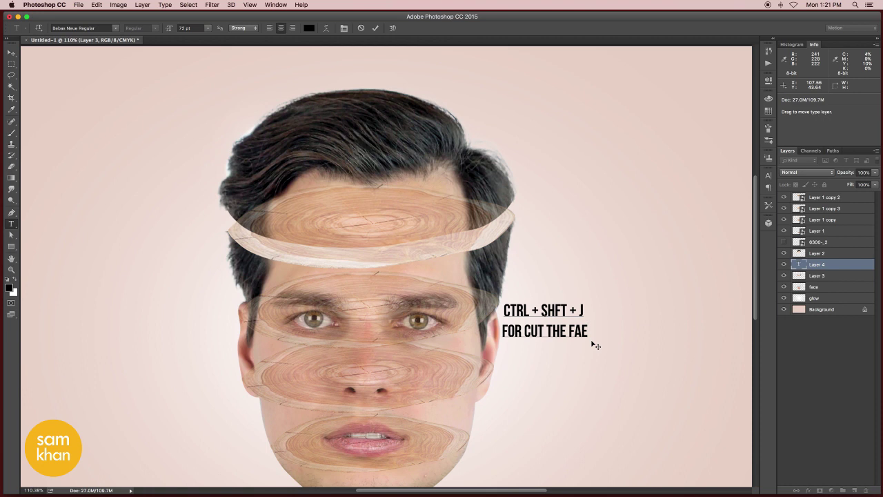
{"action": "key", "text": "BackSpace"}
{"action": "type", "text": "CE"}
{"action": "key", "text": "ctrl+Return"}
{"action": "key", "text": "v"}
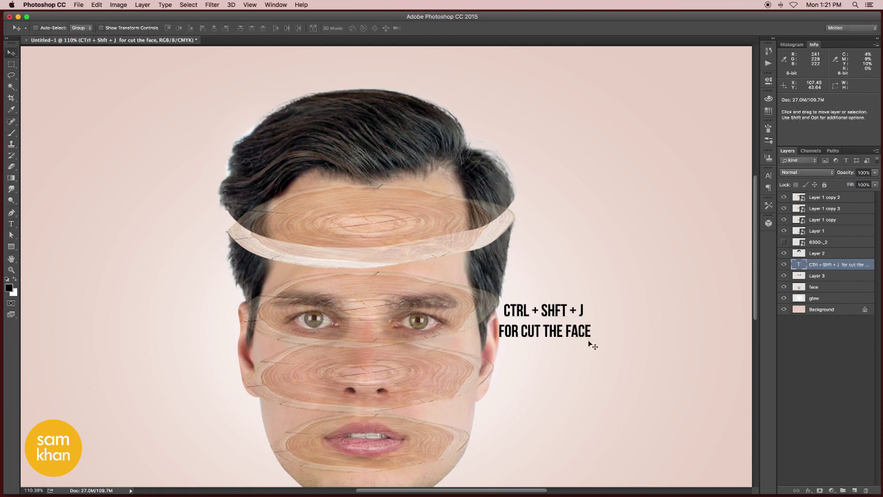
{"action": "left_click_drag", "start_coordinate": [582, 323], "coordinate": [607, 321]}
{"action": "left_click", "coordinate": [860, 489]}
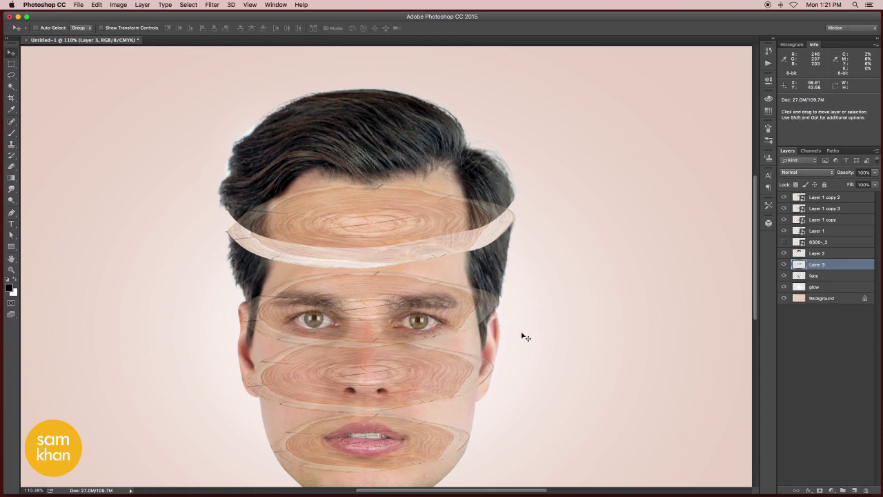
Step: Try to move the forehead slice, hair and eye pieces together, and undo back to before the eye piece was cut
{"action": "left_click", "coordinate": [784, 264]}
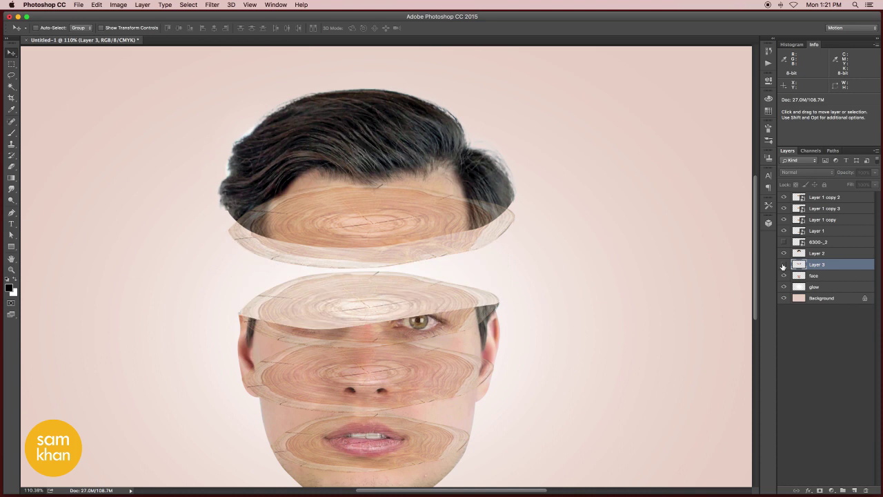
{"action": "left_click", "coordinate": [784, 265]}
{"action": "left_click", "coordinate": [424, 191]}
{"action": "left_click", "coordinate": [494, 251], "text": "shift"}
{"action": "left_click", "coordinate": [495, 276], "text": "shift"}
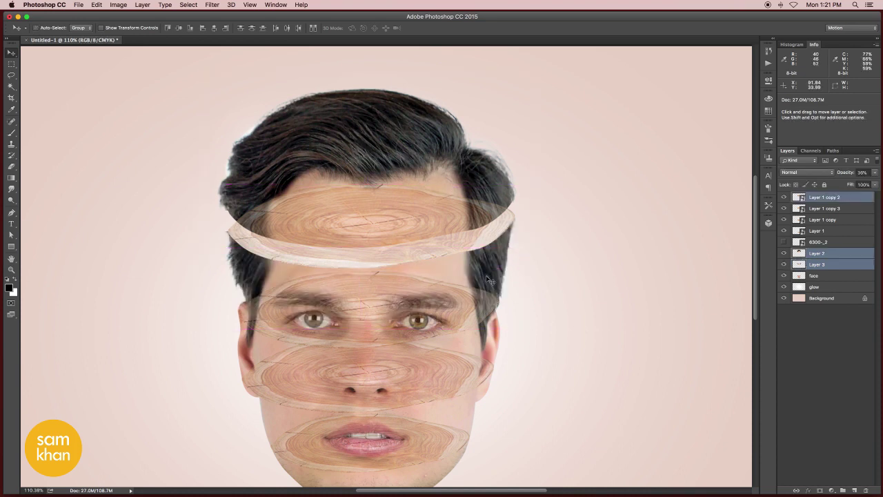
{"action": "left_click_drag", "start_coordinate": [494, 276], "coordinate": [486, 259]}
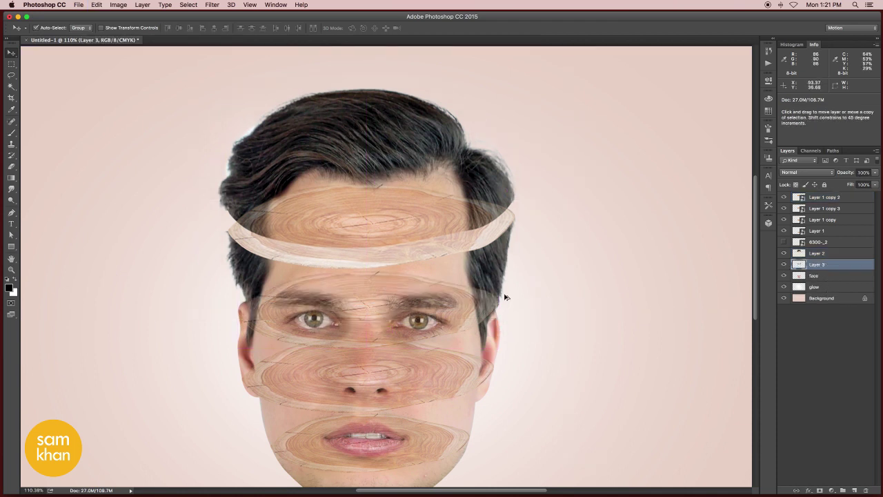
{"action": "key", "text": "ctrl+z"}
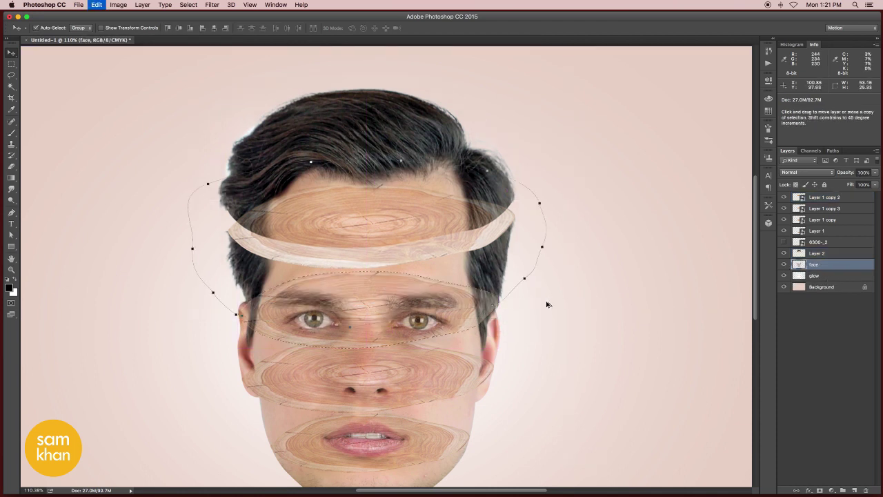
Step: Cut the eye area, including the slice outline and the path area, from the face layer onto its own layer
{"action": "left_click", "coordinate": [783, 264]}
{"action": "left_click", "coordinate": [783, 264]}
{"action": "key", "text": "ctrl+j"}
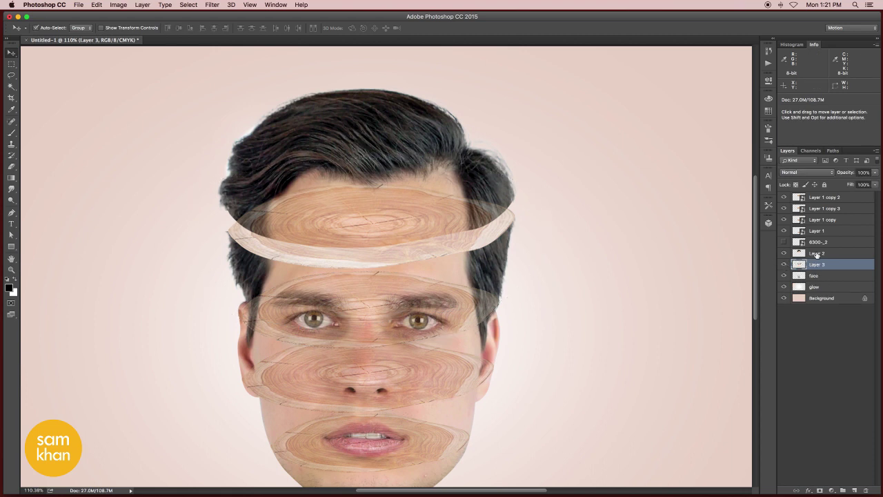
Step: Select the forehead slice, hair piece and eye piece together and move them straight up to open a gap above the nose
{"action": "left_click", "coordinate": [460, 252]}
{"action": "left_click", "coordinate": [464, 214], "text": "shift"}
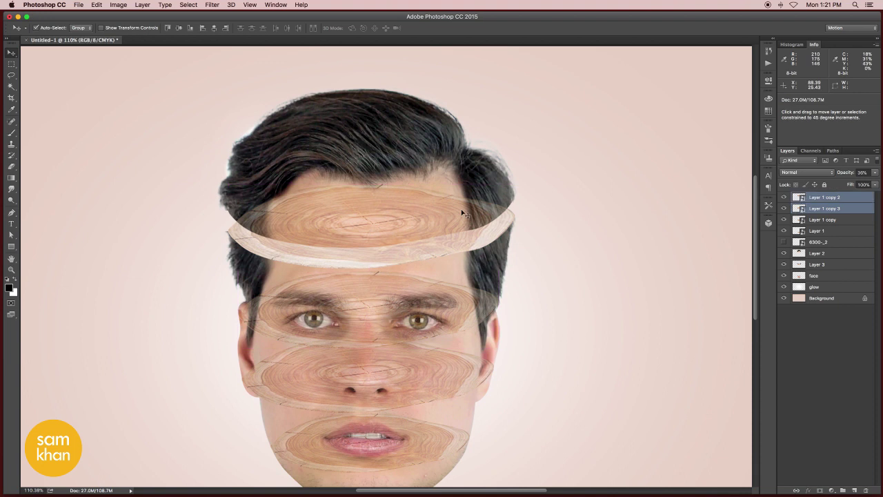
{"action": "left_click", "coordinate": [462, 214]}
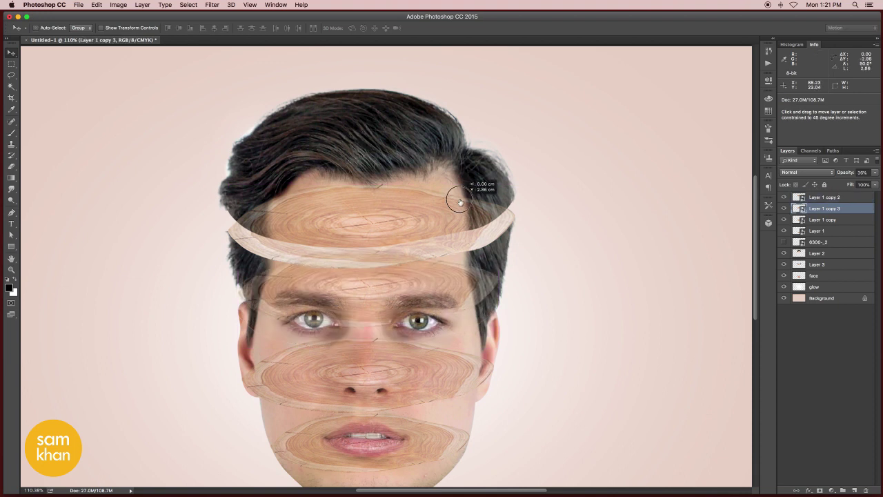
{"action": "left_click", "coordinate": [497, 229], "text": "shift"}
{"action": "left_click", "coordinate": [500, 246], "text": "shift"}
{"action": "left_click_drag", "start_coordinate": [501, 248], "coordinate": [502, 216]}
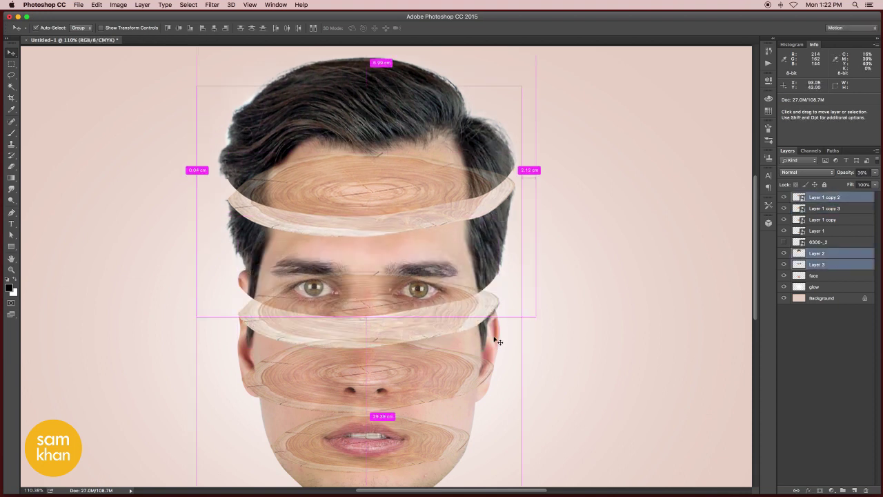
Step: Load the nose slice's outline (Layer 1 copy) as a selection and add a closed Pen path around the ears and cheeks above it
{"action": "left_click", "coordinate": [498, 342]}
{"action": "left_click", "coordinate": [446, 376]}
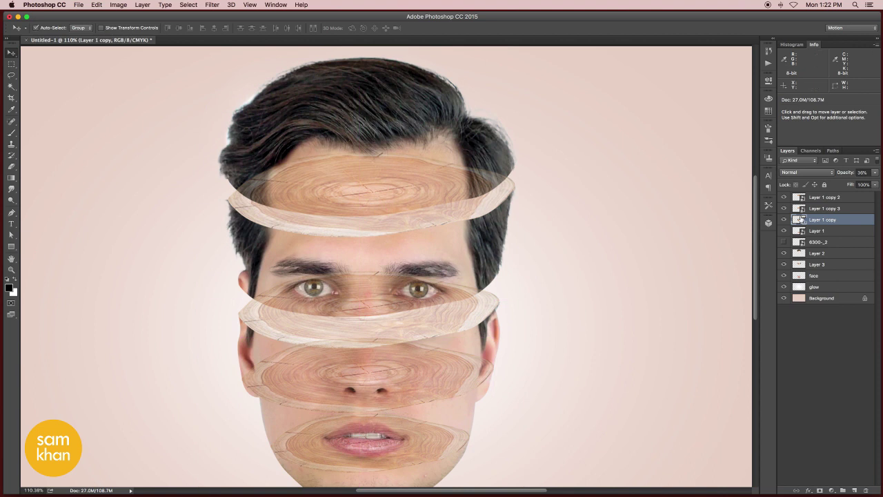
{"action": "left_click", "coordinate": [801, 220], "text": "super"}
{"action": "key", "text": "p"}
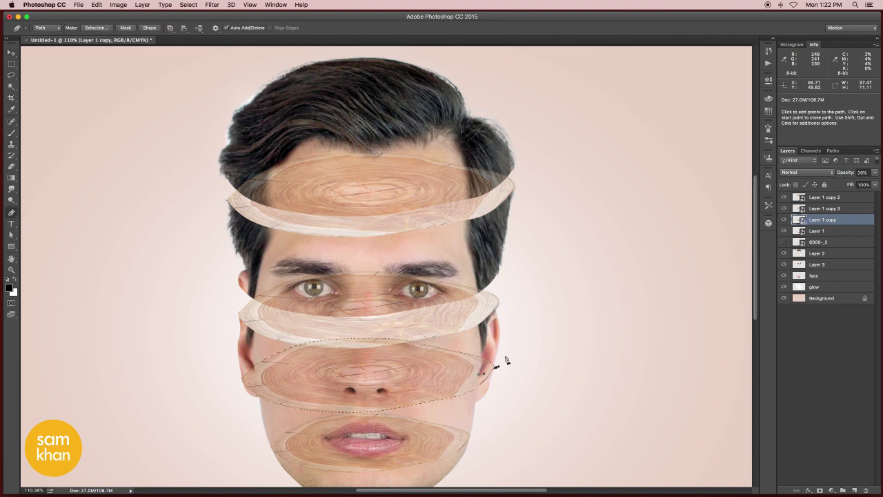
{"action": "left_click_drag", "start_coordinate": [358, 265], "coordinate": [334, 263]}
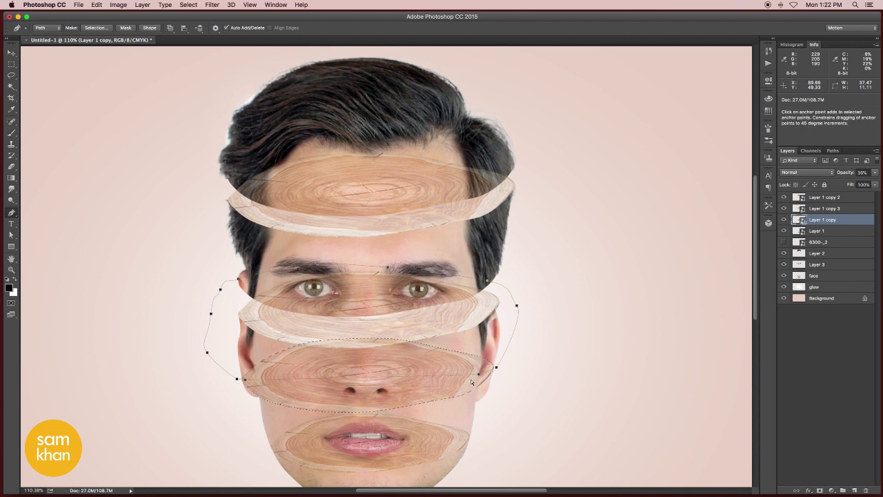
{"action": "key", "text": "super+shift+Return"}
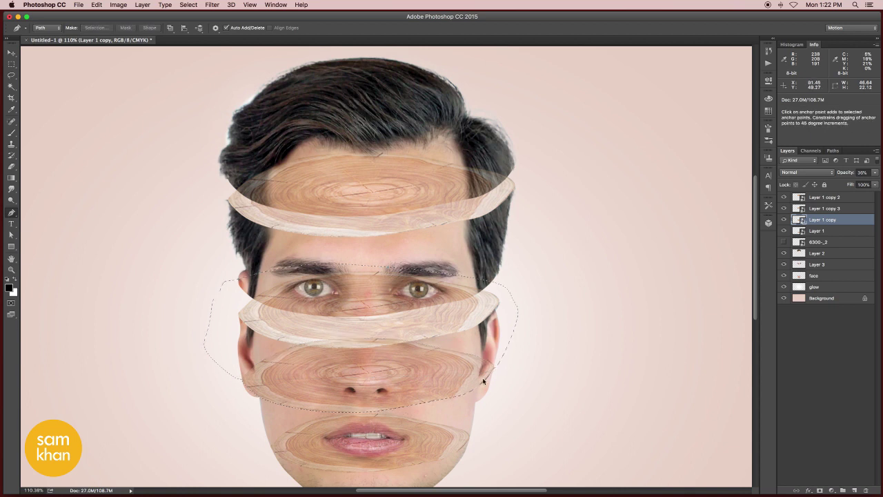
Step: Cut the selected nose and ear area from the face layer onto its own layer
{"action": "left_click", "coordinate": [803, 277]}
{"action": "left_click", "coordinate": [784, 277]}
{"action": "left_click", "coordinate": [785, 277]}
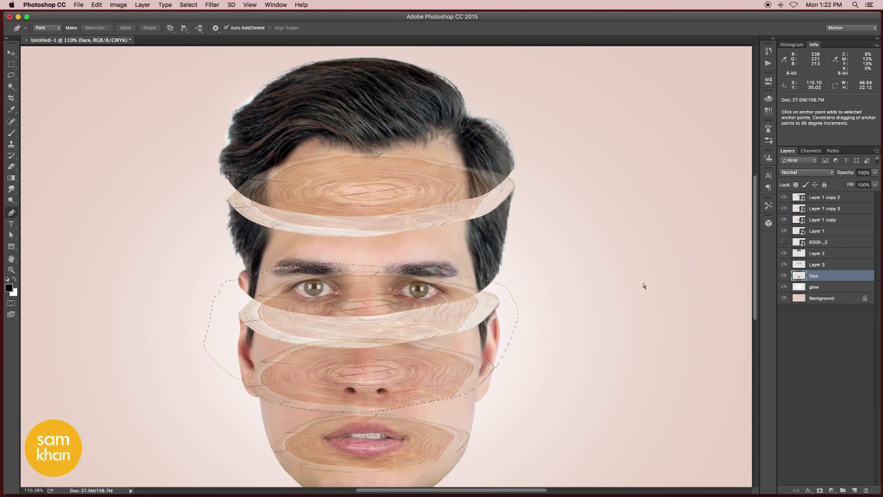
{"action": "key", "text": "super+j"}
Step: Select the nose, eye and hair pieces with the eye and forehead slices and move them up together off the nose slice
{"action": "key", "text": "v"}
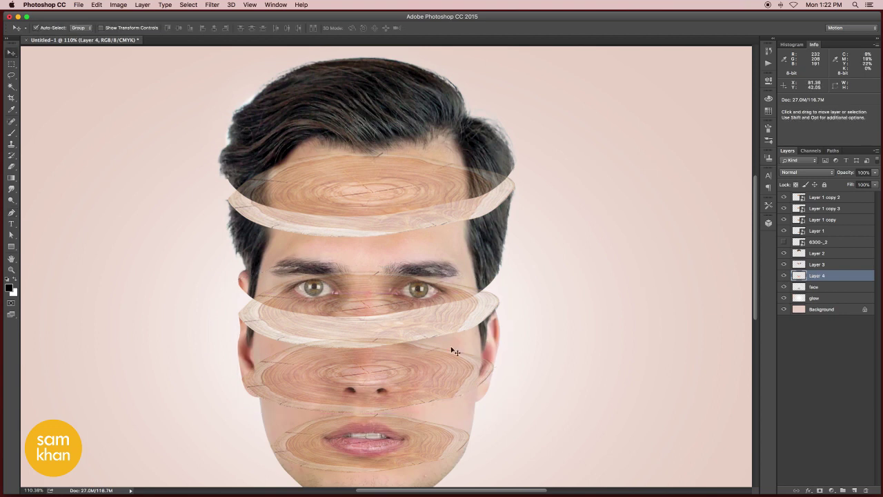
{"action": "left_click", "coordinate": [477, 312], "text": "shift"}
{"action": "left_click", "coordinate": [462, 276], "text": "shift"}
{"action": "left_click", "coordinate": [439, 183], "text": "shift"}
{"action": "left_click_drag", "start_coordinate": [439, 188], "coordinate": [423, 234]}
{"action": "key", "text": "super+z"}
{"action": "left_click", "coordinate": [476, 204], "text": "shift+super"}
{"action": "key", "text": "super+z"}
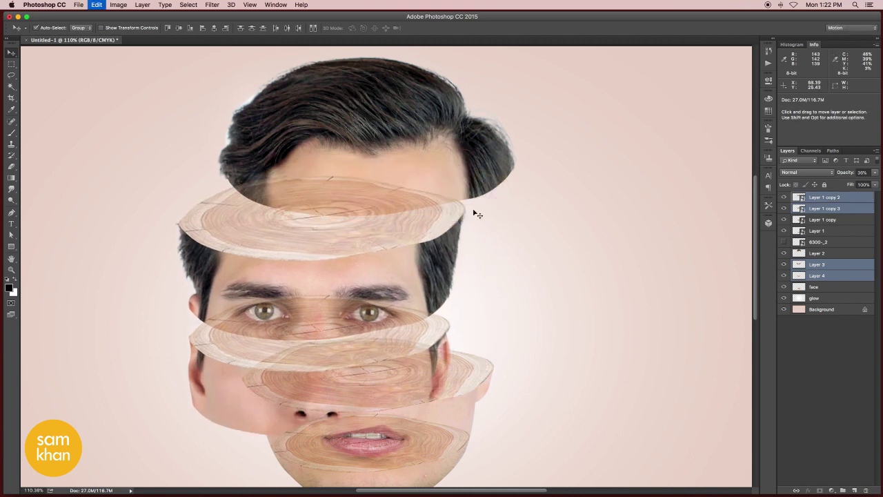
{"action": "left_click", "coordinate": [483, 138], "text": "shift+super"}
{"action": "left_click_drag", "start_coordinate": [488, 178], "coordinate": [488, 159]}
Step: Load the mouth slice's outline (Layer 1) as a selection and make the face layer active
{"action": "left_click_drag", "start_coordinate": [441, 335], "coordinate": [432, 215]}
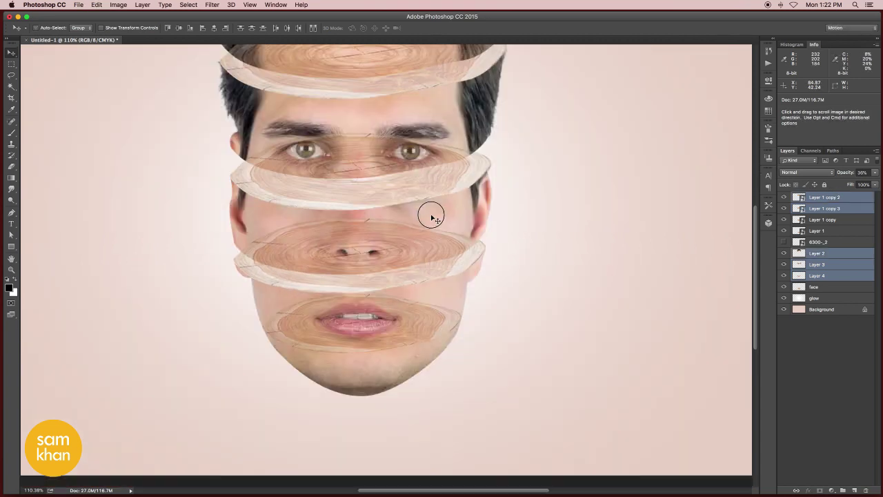
{"action": "left_click", "coordinate": [424, 333], "text": "super"}
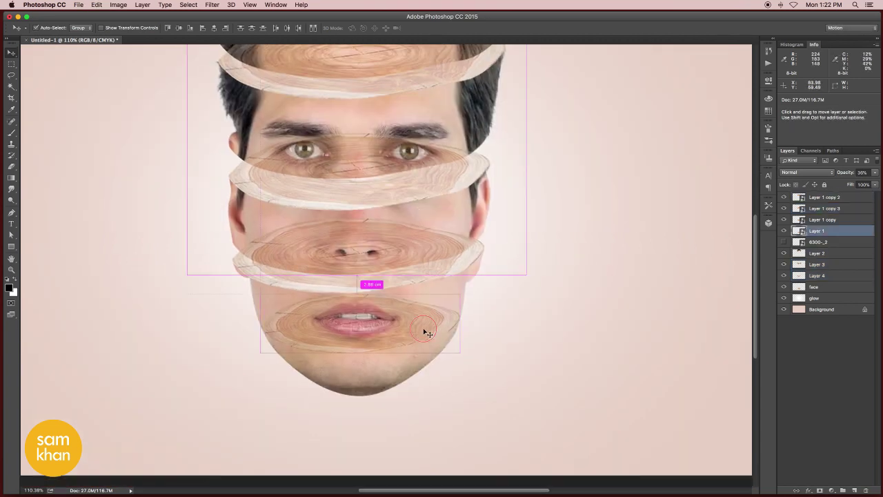
{"action": "left_click", "coordinate": [817, 287]}
Step: Draw a closed Pen path around the cheeks and the area above the mouth, running through the mouth slice's selected outline
{"action": "key", "text": "p"}
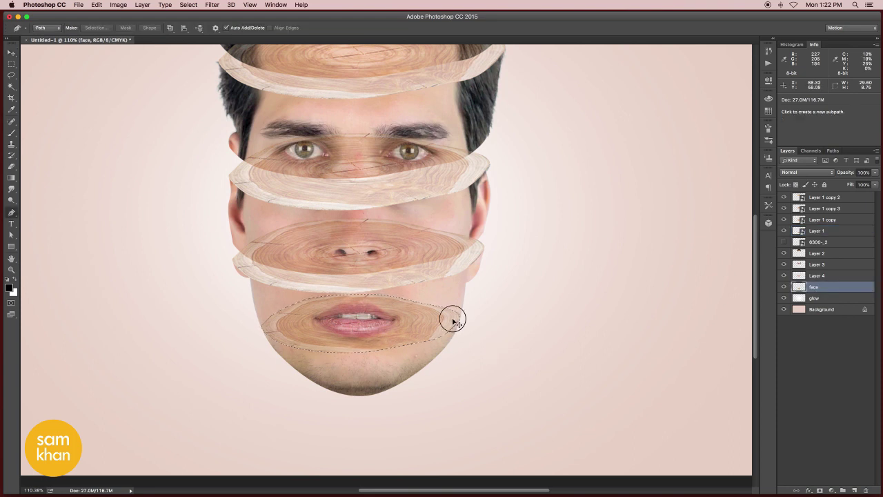
{"action": "left_click_drag", "start_coordinate": [453, 319], "coordinate": [464, 317]}
{"action": "left_click_drag", "start_coordinate": [506, 251], "coordinate": [498, 237]}
{"action": "left_click_drag", "start_coordinate": [447, 208], "coordinate": [412, 203]}
{"action": "left_click_drag", "start_coordinate": [215, 236], "coordinate": [212, 246]}
{"action": "left_click_drag", "start_coordinate": [205, 276], "coordinate": [214, 305]}
{"action": "left_click_drag", "start_coordinate": [222, 315], "coordinate": [235, 322]}
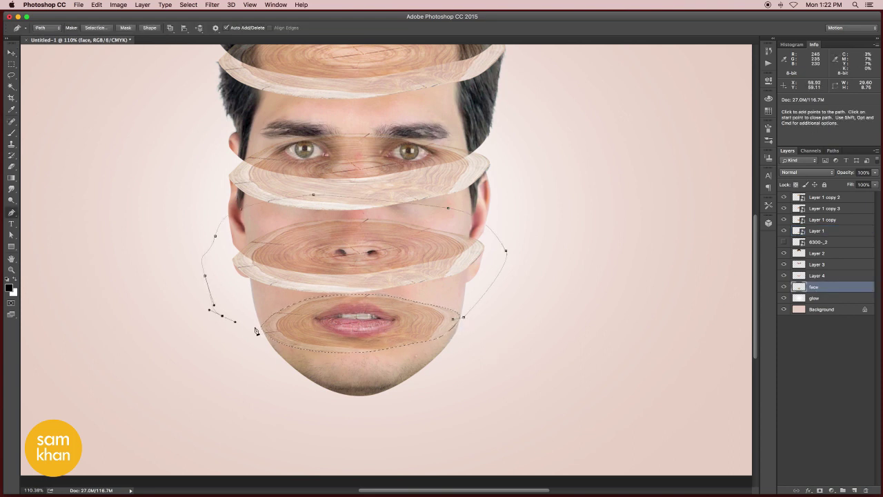
{"action": "left_click", "coordinate": [453, 320]}
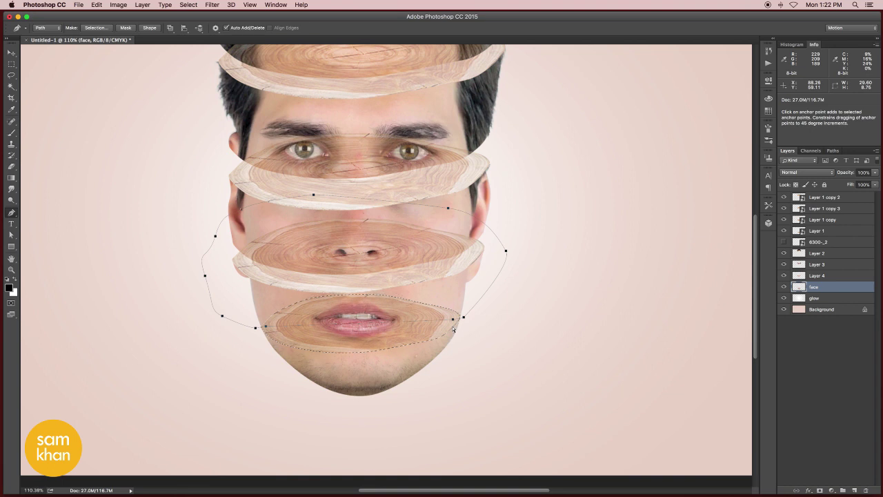
Step: Combine the path with the slice selection and cut the mouth area from the face layer onto its own layer
{"action": "key", "text": "super+Return"}
{"action": "key", "text": "v"}
{"action": "left_click", "coordinate": [784, 288]}
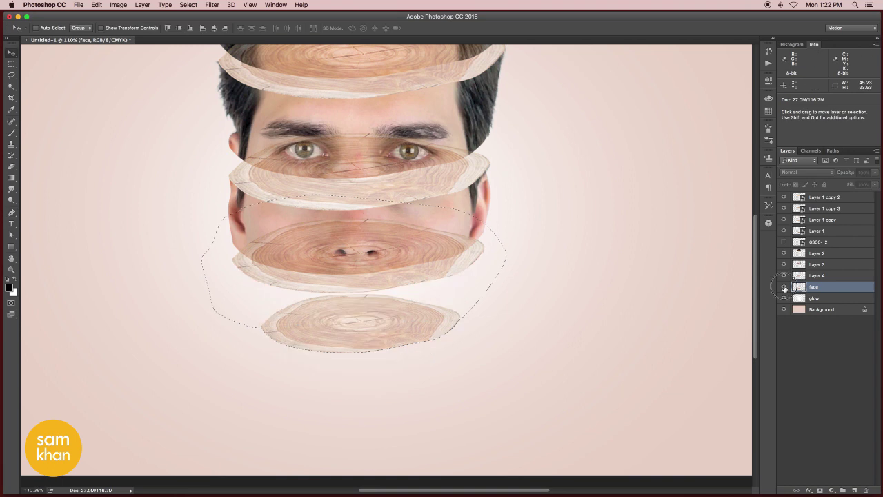
{"action": "left_click", "coordinate": [784, 288]}
{"action": "key", "text": "super+j"}
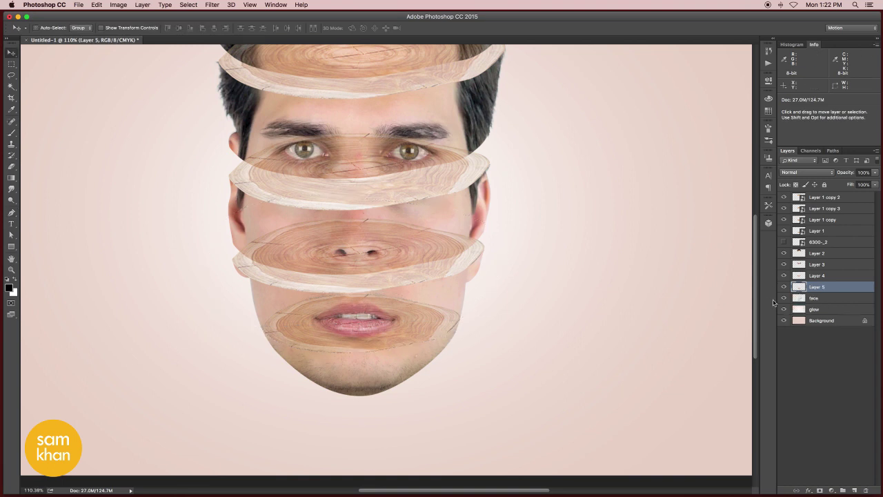
Step: Select the chin piece (face) together with its wood slice (Layer 1) and move both down away from the mouth piece
{"action": "left_click", "coordinate": [828, 299]}
{"action": "left_click_drag", "start_coordinate": [398, 366], "coordinate": [399, 385]}
{"action": "key", "text": "super+z"}
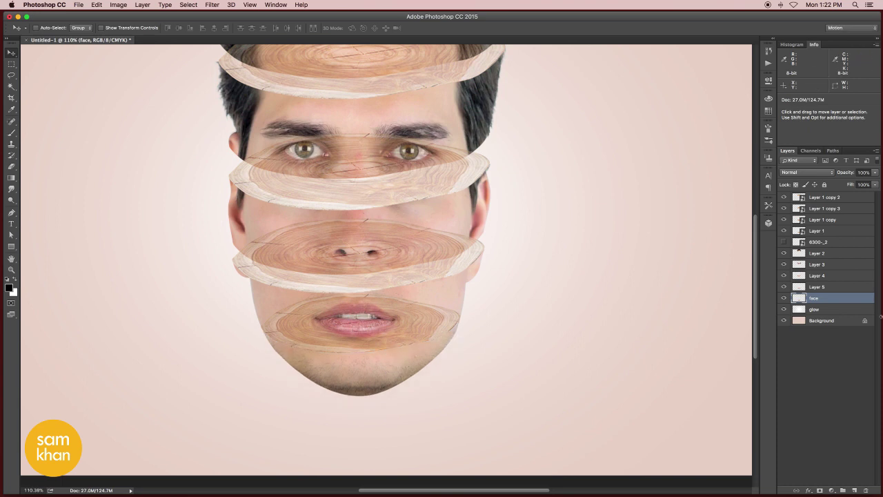
{"action": "left_click", "coordinate": [439, 330], "text": "shift+super"}
{"action": "left_click_drag", "start_coordinate": [437, 329], "coordinate": [439, 406]}
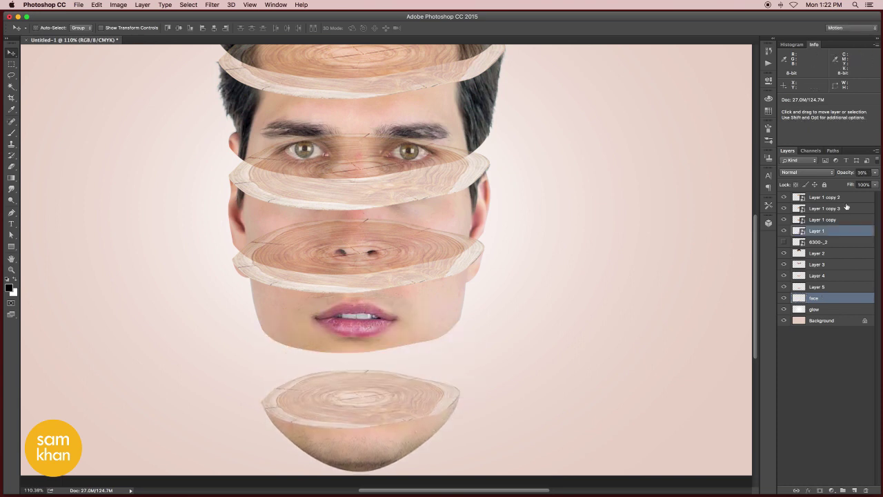
Step: Delete the hidden 6300-_2 layer
{"action": "left_click", "coordinate": [845, 199]}
{"action": "left_click", "coordinate": [783, 243]}
{"action": "left_click", "coordinate": [783, 243]}
{"action": "left_click", "coordinate": [824, 243]}
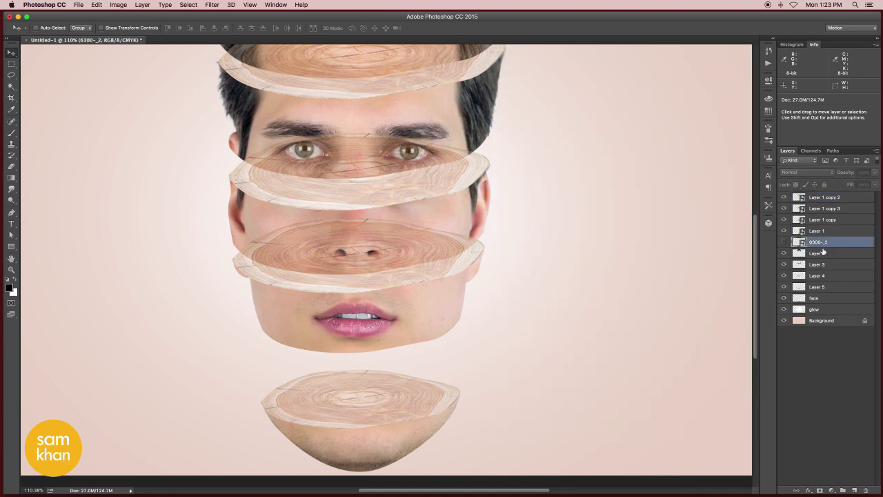
{"action": "key", "text": "Delete"}
Step: Select all face pieces and wood slices from face up to Layer 1 copy 2 and set their opacity to 100%
{"action": "left_click", "coordinate": [821, 299]}
{"action": "left_click", "coordinate": [824, 288]}
{"action": "left_click", "coordinate": [826, 199], "text": "shift"}
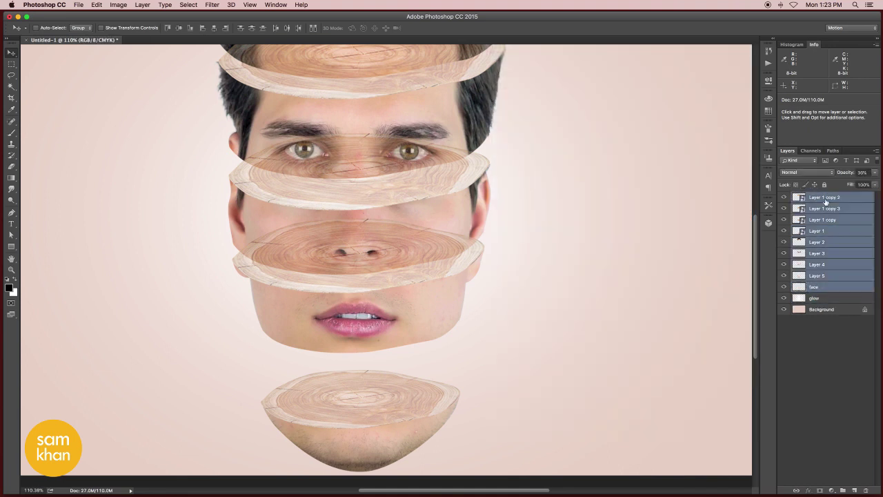
{"action": "left_click", "coordinate": [847, 276]}
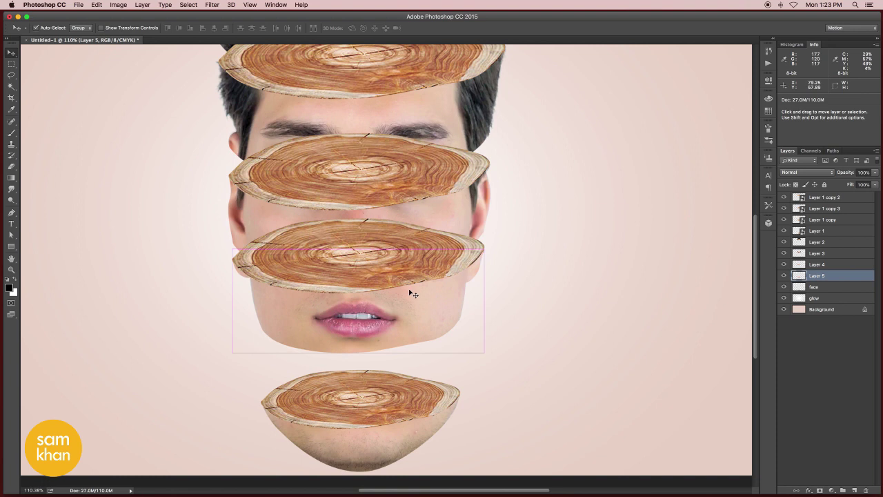
Step: Bring the hair and forehead piece (Layer 2) to the top of the layer stack, above all wood slices
{"action": "scroll", "coordinate": [432, 345], "scroll_direction": "up", "scroll_amount": 5}
{"action": "left_click", "coordinate": [434, 157], "text": "super"}
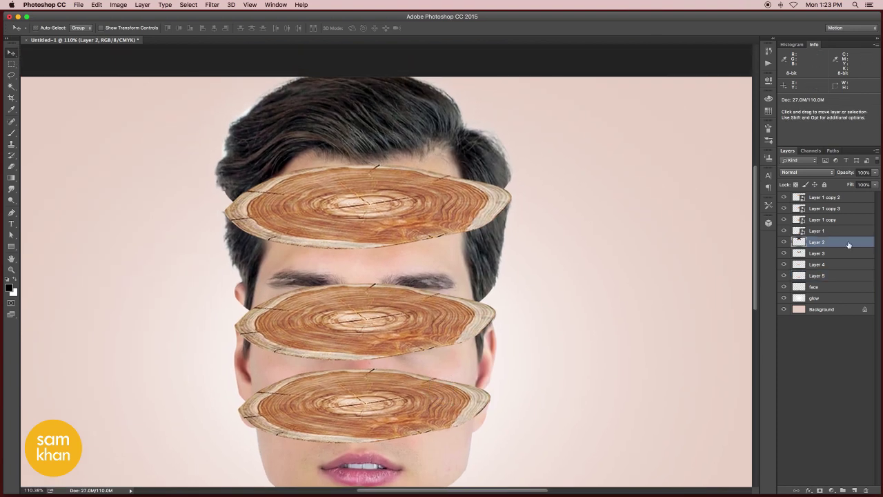
{"action": "key", "text": "super+bracketright"}
{"action": "key", "text": "super+bracketright"}
{"action": "key", "text": "super+bracketright"}
{"action": "key", "text": "super+bracketright"}
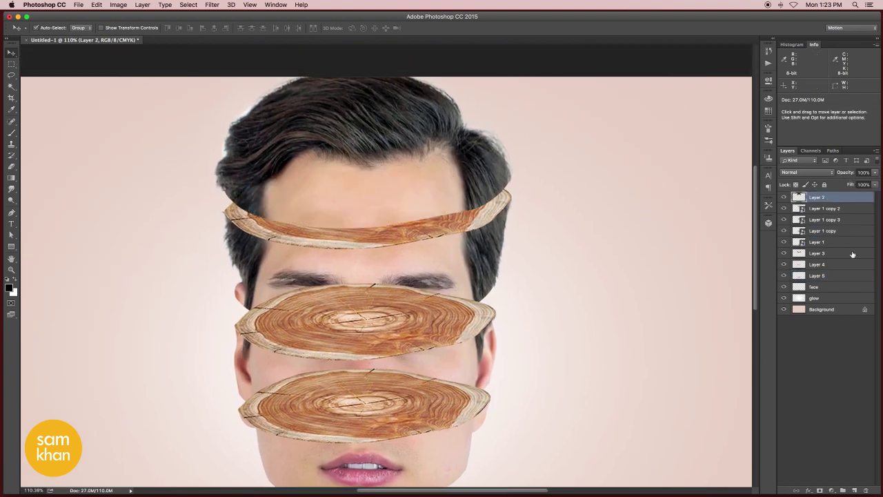
Step: Move the mouth piece with its wood slice (Layer 1 copy) down and left over the chin slice and raise both in the layer order
{"action": "scroll", "coordinate": [517, 311], "scroll_direction": "down", "scroll_amount": 3}
{"action": "left_click", "coordinate": [444, 361], "text": "super"}
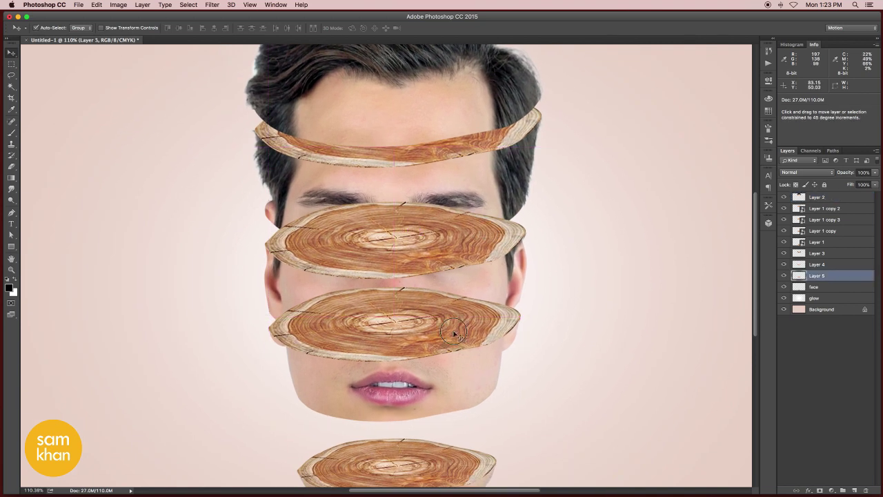
{"action": "left_click", "coordinate": [405, 335], "text": "shift+super"}
{"action": "left_click_drag", "start_coordinate": [405, 335], "coordinate": [427, 393]}
{"action": "key", "text": "super+bracketright"}
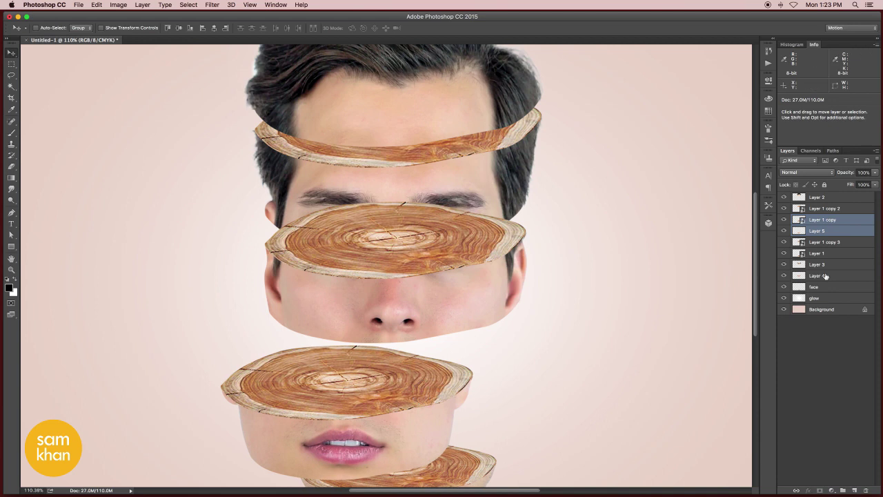
Step: Move the nose piece (Layer 4) and its wood slice (Layer 1 copy 3) down over the mouth slice and raise both in the layer order
{"action": "key", "text": "alt+bracketleft"}
{"action": "key", "text": "alt+bracketleft"}
{"action": "key", "text": "alt+bracketleft"}
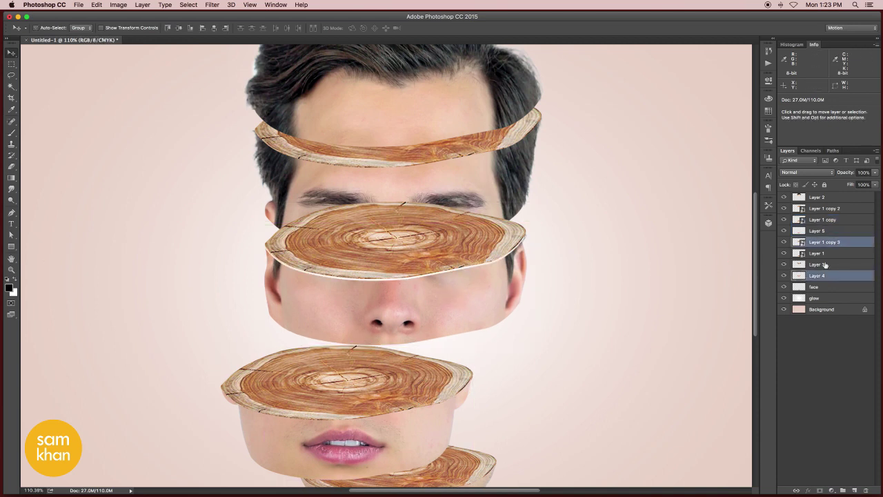
{"action": "left_click", "coordinate": [489, 283]}
{"action": "left_click", "coordinate": [490, 251], "text": "shift"}
{"action": "left_click_drag", "start_coordinate": [489, 250], "coordinate": [459, 306]}
{"action": "key", "text": "super+bracketright"}
{"action": "key", "text": "super+bracketright"}
Step: Move the eye piece (Layer 3) with its wood slice (Layer 1 copy 2) down and left over the nose slice and raise both
{"action": "left_click", "coordinate": [504, 145]}
{"action": "left_click", "coordinate": [502, 143], "text": "shift+super"}
{"action": "left_click_drag", "start_coordinate": [502, 143], "coordinate": [458, 216]}
{"action": "key", "text": "super+bracketright"}
Step: Move the hair and forehead piece down over the eye piece's wood slice and bring it to the front
{"action": "left_click", "coordinate": [487, 111], "text": "super"}
{"action": "left_click_drag", "start_coordinate": [488, 111], "coordinate": [492, 154]}
{"action": "key", "text": "super+shift+bracketright"}
{"action": "scroll", "coordinate": [487, 149], "scroll_direction": "left", "scroll_amount": 2}
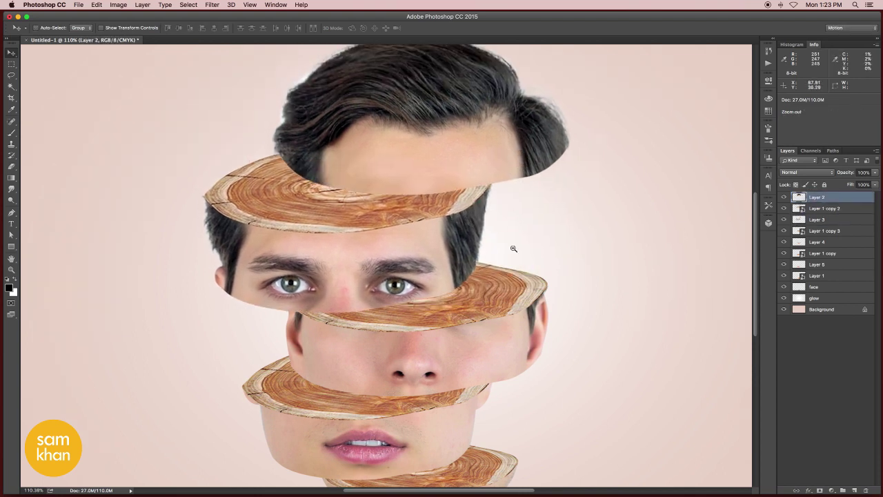
Step: Select all face pieces and wood slices and move the whole stack slightly up on the canvas
{"action": "left_click_drag", "start_coordinate": [514, 249], "coordinate": [504, 253]}
{"action": "key", "text": "super+0"}
{"action": "left_click", "coordinate": [819, 290], "text": "shift"}
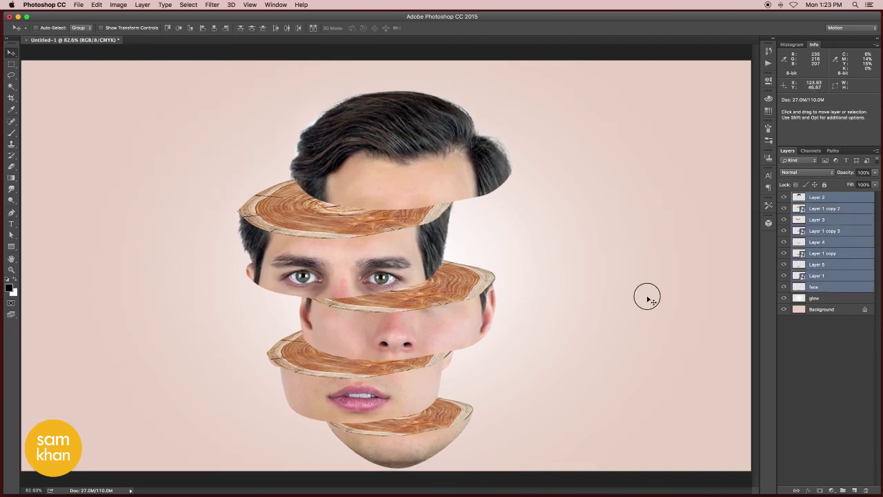
{"action": "left_click_drag", "start_coordinate": [647, 296], "coordinate": [646, 285]}
Step: Add a new layer clipped to the chin's wood slice (Layer 1)
{"action": "left_click", "coordinate": [260, 231], "text": "super"}
{"action": "left_click_drag", "start_coordinate": [337, 242], "coordinate": [368, 246]}
{"action": "left_click_drag", "start_coordinate": [382, 339], "coordinate": [412, 158]}
{"action": "left_click_drag", "start_coordinate": [436, 334], "coordinate": [411, 320]}
{"action": "left_click_drag", "start_coordinate": [530, 341], "coordinate": [533, 342]}
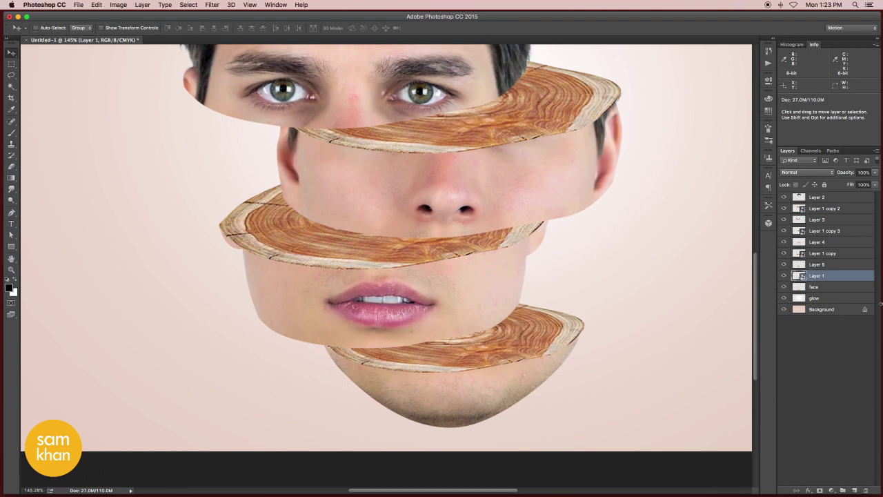
{"action": "key", "text": "super+z"}
{"action": "left_click", "coordinate": [784, 276]}
{"action": "left_click", "coordinate": [784, 276]}
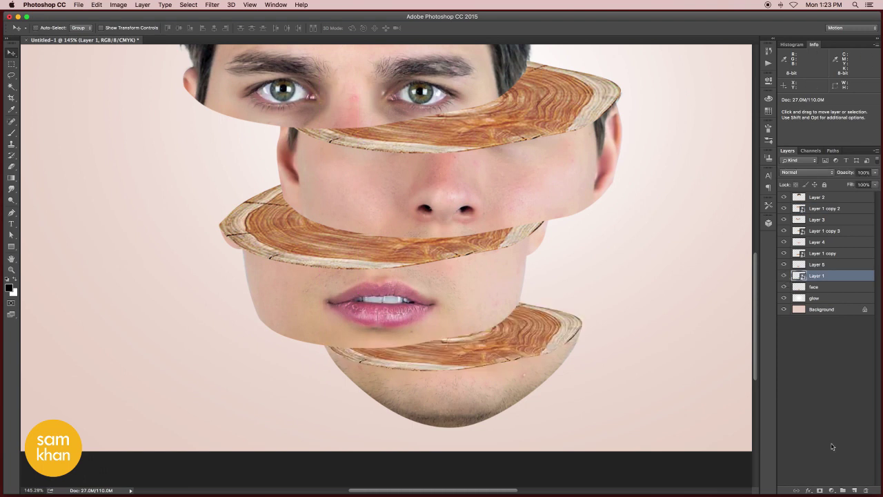
{"action": "left_click", "coordinate": [855, 490]}
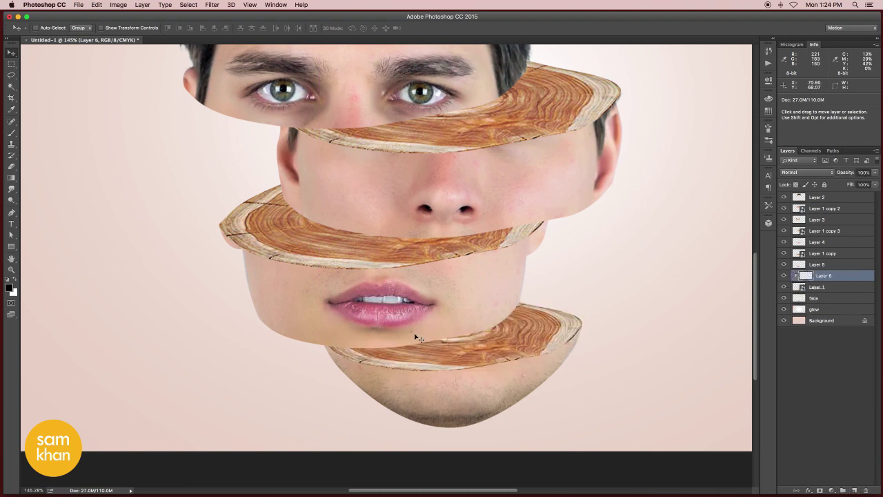
Step: Paint a soft black shadow on the chin slice beneath the mouth piece with the Brush at size 361 and 41% opacity
{"action": "left_click", "coordinate": [12, 134]}
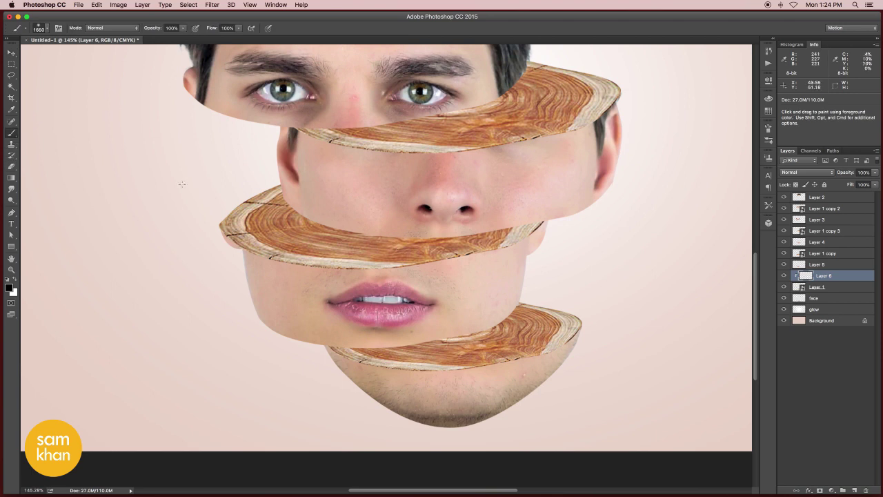
{"action": "left_click_drag", "start_coordinate": [336, 242], "coordinate": [345, 257]}
{"action": "left_click_drag", "start_coordinate": [560, 301], "coordinate": [465, 304]}
{"action": "left_click_drag", "start_coordinate": [183, 30], "coordinate": [159, 40]}
{"action": "left_click_drag", "start_coordinate": [343, 321], "coordinate": [381, 321]}
{"action": "left_click_drag", "start_coordinate": [348, 351], "coordinate": [407, 337]}
{"action": "mouse_move", "coordinate": [340, 332]}
{"action": "left_mouse_down"}
{"action": "mouse_move", "coordinate": [464, 301]}
{"action": "mouse_move", "coordinate": [498, 283]}
{"action": "left_mouse_up"}
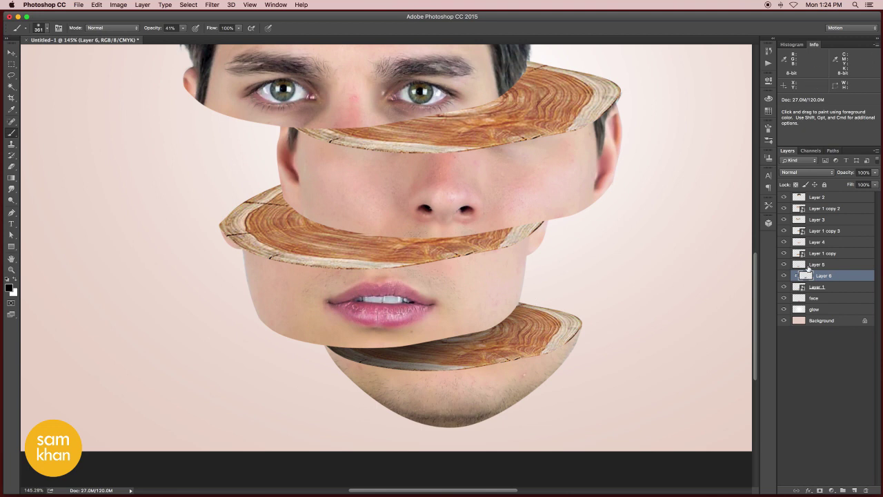
Step: Add a layer clipped to the mouth piece's wood slice (Layer 1 copy) and brush a black shadow beneath the nose piece
{"action": "key", "text": "v"}
{"action": "left_click", "coordinate": [822, 253]}
{"action": "left_click", "coordinate": [785, 253]}
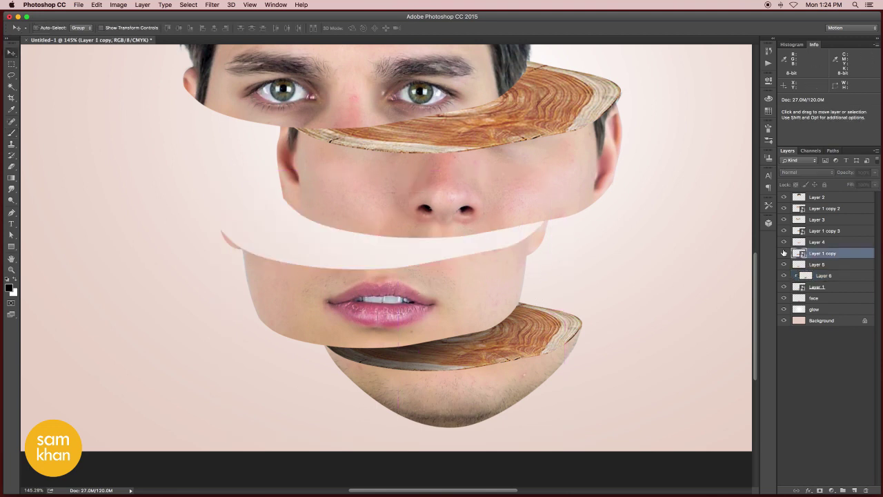
{"action": "left_click", "coordinate": [785, 254]}
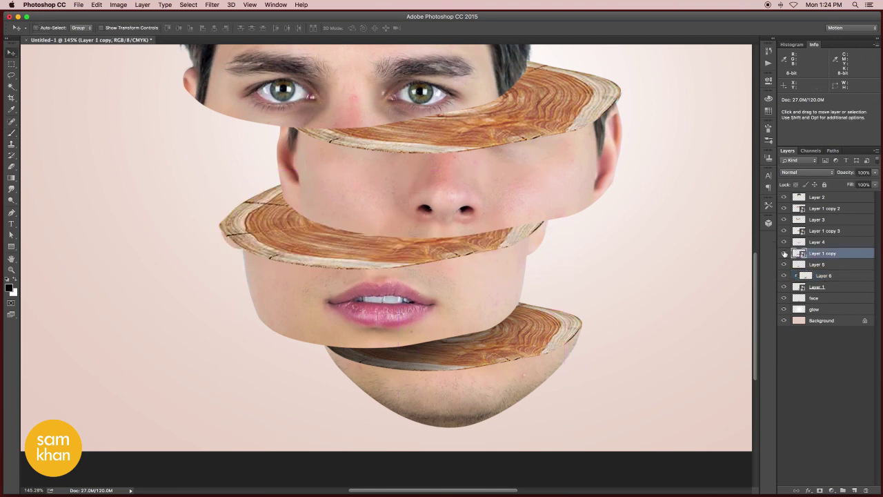
{"action": "left_click", "coordinate": [853, 490]}
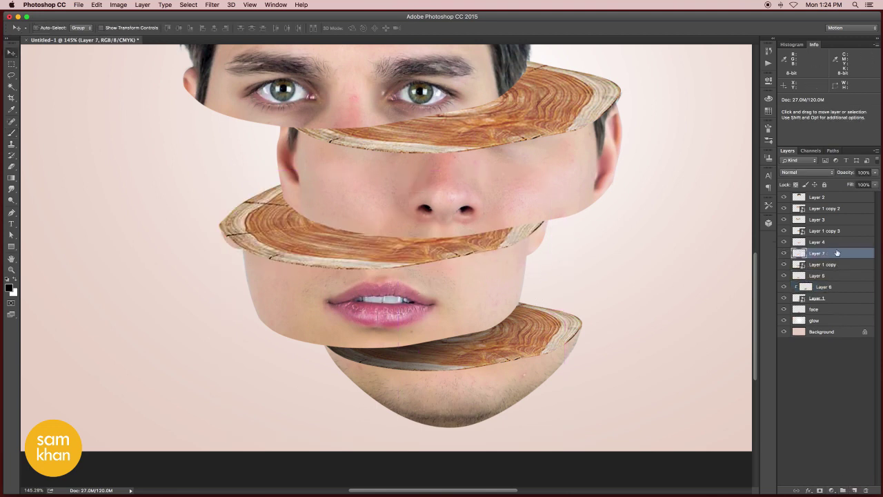
{"action": "left_click", "coordinate": [11, 132]}
{"action": "mouse_move", "coordinate": [352, 190]}
{"action": "left_mouse_down"}
{"action": "mouse_move", "coordinate": [562, 197]}
{"action": "mouse_move", "coordinate": [410, 193]}
{"action": "left_mouse_up"}
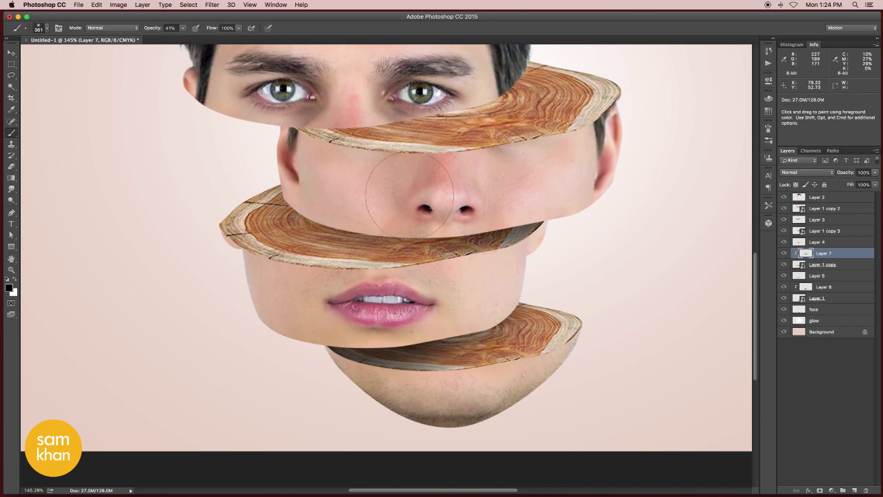
Step: Add a layer clipped to the nose piece's wood slice (Layer 1 copy 3) and brush a black shadow beneath the eye piece
{"action": "left_click_drag", "start_coordinate": [552, 178], "coordinate": [535, 244]}
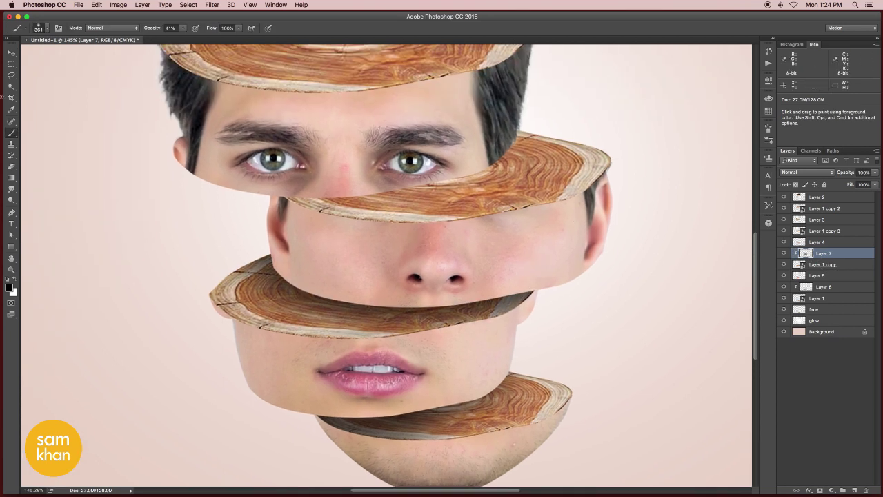
{"action": "key", "text": "v"}
{"action": "left_click", "coordinate": [534, 245], "text": "super"}
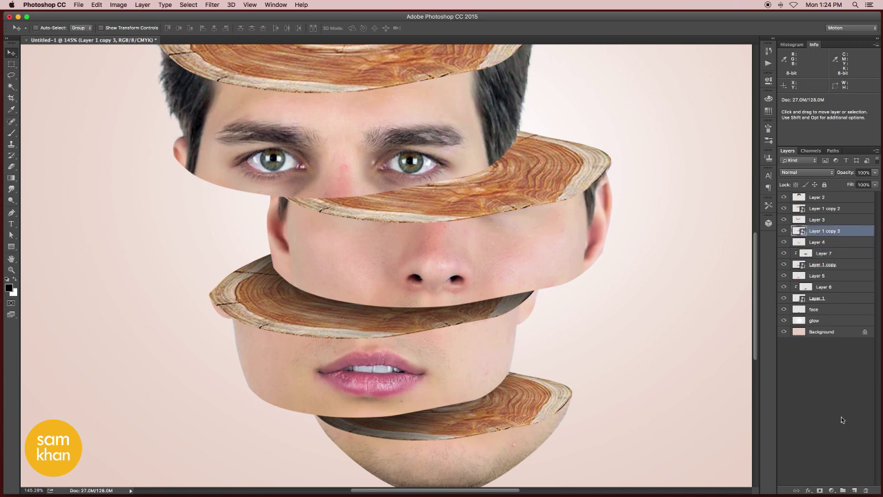
{"action": "left_click", "coordinate": [856, 491]}
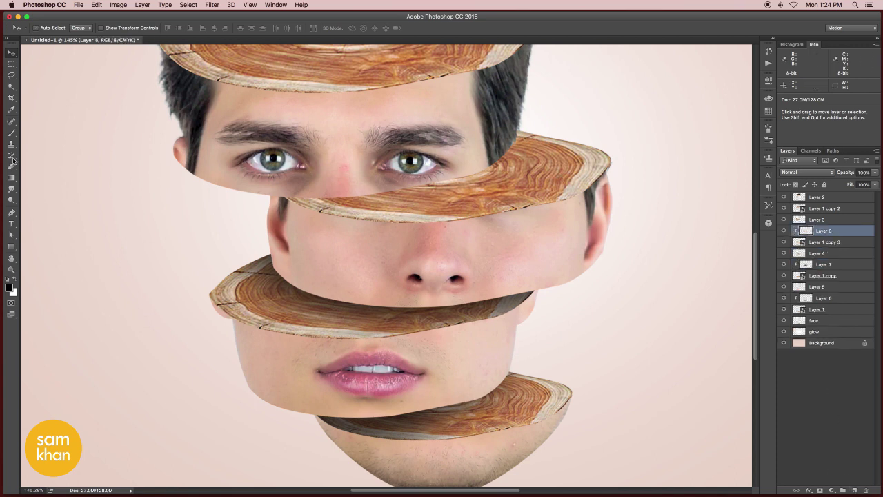
{"action": "left_click", "coordinate": [13, 134]}
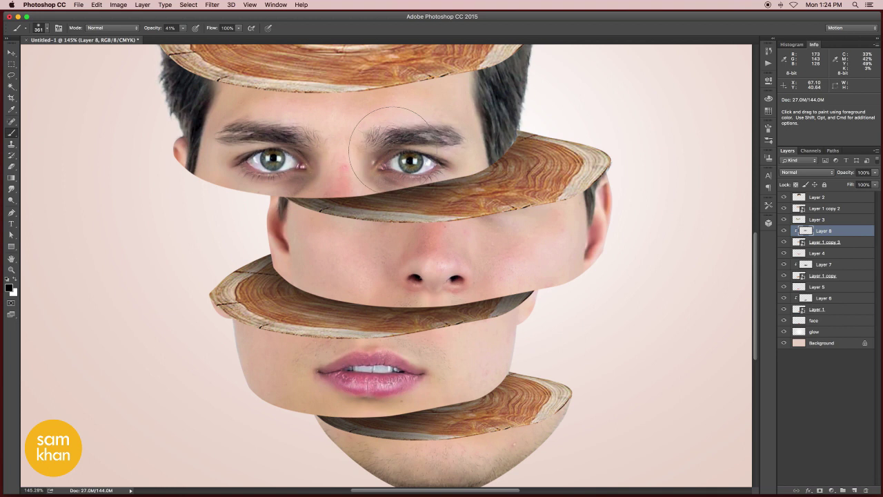
Step: Add a layer clipped to the eye piece's wood slice (Layer 1 copy 2) and brush a black shadow beneath the forehead piece
{"action": "left_click_drag", "start_coordinate": [445, 241], "coordinate": [456, 345]}
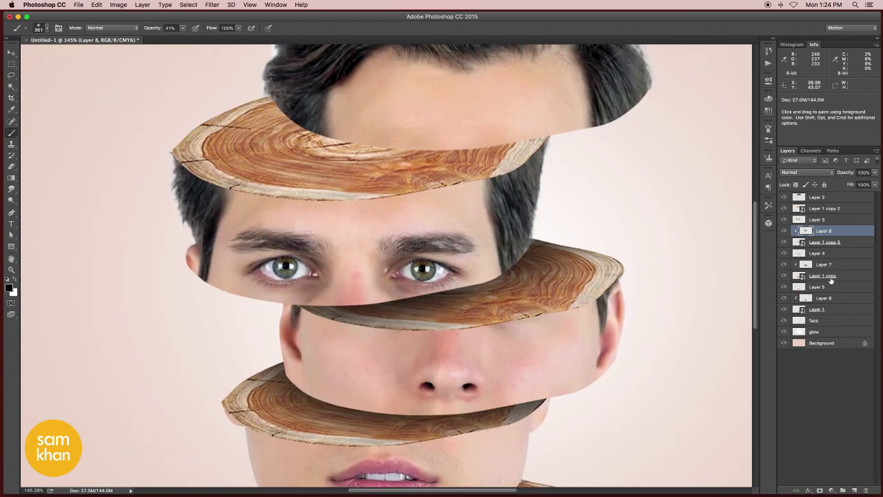
{"action": "left_click", "coordinate": [814, 213]}
{"action": "left_click", "coordinate": [855, 490]}
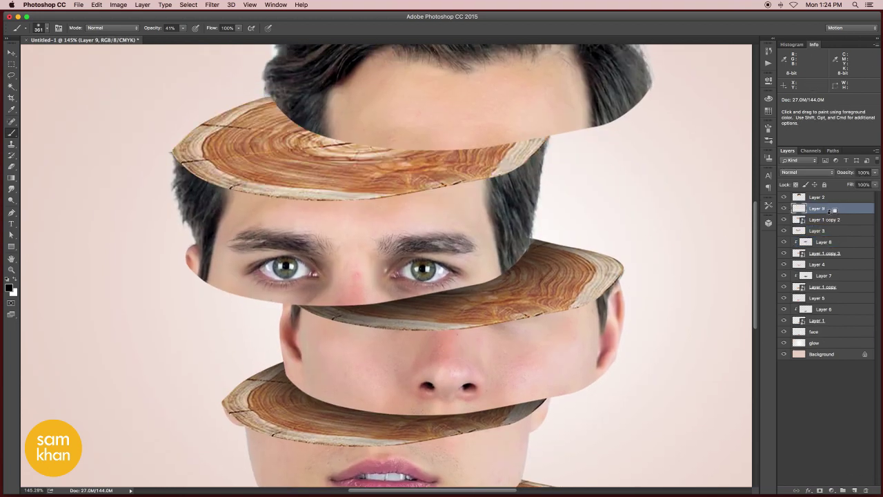
{"action": "mouse_move", "coordinate": [283, 102]}
{"action": "left_mouse_down"}
{"action": "mouse_move", "coordinate": [353, 114]}
{"action": "mouse_move", "coordinate": [231, 91]}
{"action": "left_mouse_up"}
{"action": "left_click", "coordinate": [460, 209]}
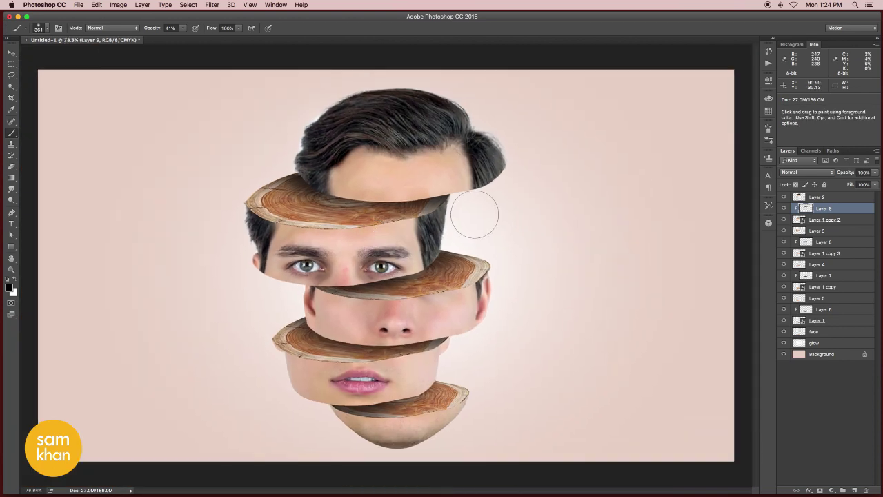
Step: Rename the hair and forehead layer (Layer 2) as head
{"action": "key", "text": "v"}
{"action": "left_click", "coordinate": [254, 223], "text": "super"}
{"action": "left_click_drag", "start_coordinate": [451, 225], "coordinate": [409, 281]}
{"action": "left_click", "coordinate": [424, 214], "text": "super"}
{"action": "left_click", "coordinate": [784, 197]}
{"action": "left_click", "coordinate": [784, 197]}
{"action": "double_click", "coordinate": [818, 197]}
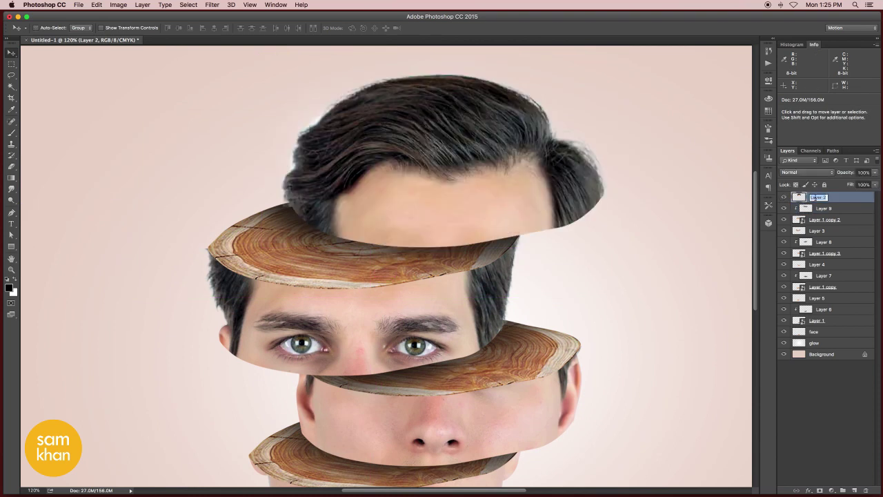
{"action": "left_click_drag", "start_coordinate": [477, 259], "coordinate": [496, 258]}
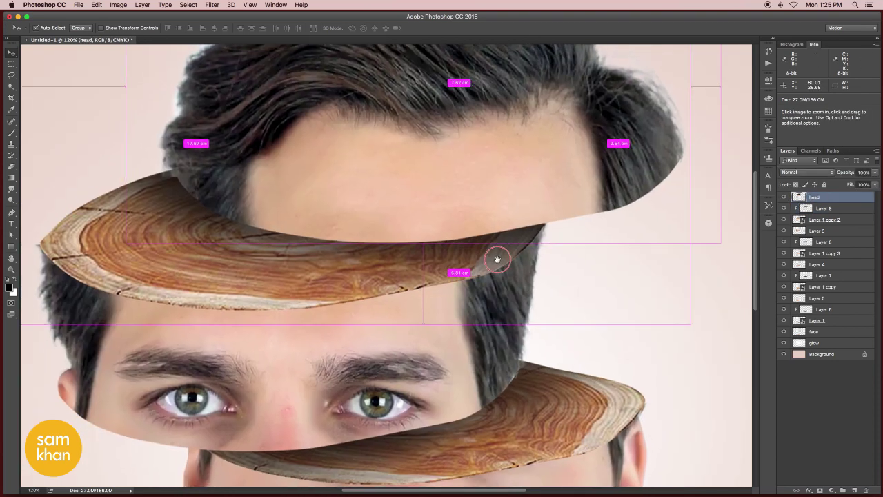
Step: With the Dodge tool set to Midtones at 100% exposure, lighten the lower cut edge of the head piece
{"action": "left_click", "coordinate": [121, 28]}
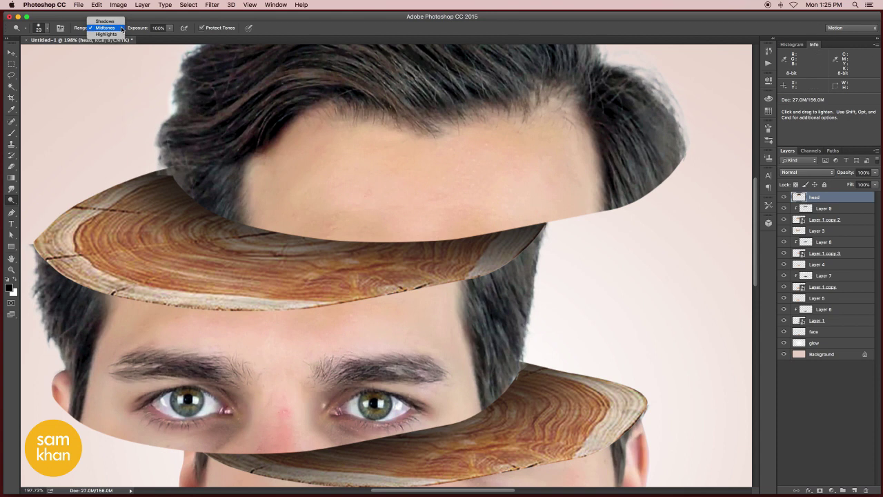
{"action": "left_click", "coordinate": [114, 30]}
{"action": "left_click", "coordinate": [170, 27]}
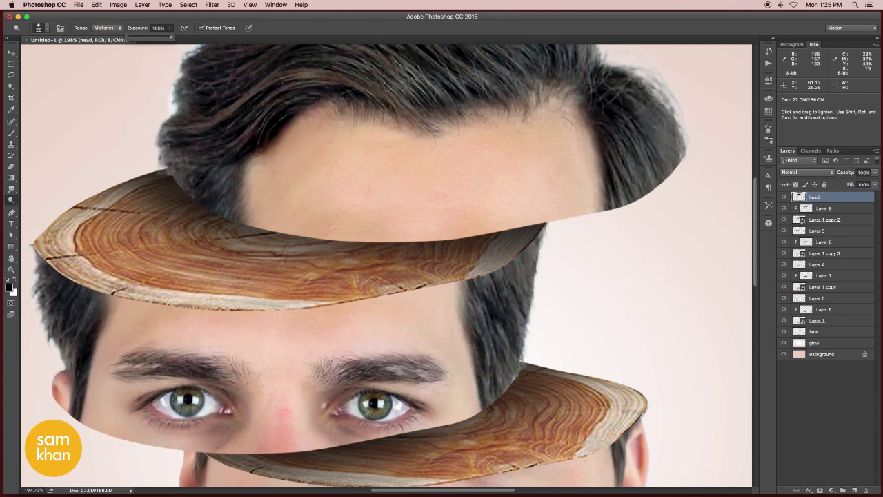
{"action": "mouse_move", "coordinate": [200, 204]}
{"action": "left_mouse_down"}
{"action": "mouse_move", "coordinate": [270, 231]}
{"action": "mouse_move", "coordinate": [435, 245]}
{"action": "mouse_move", "coordinate": [586, 219]}
{"action": "mouse_move", "coordinate": [547, 221]}
{"action": "mouse_move", "coordinate": [627, 204]}
{"action": "mouse_move", "coordinate": [687, 169]}
{"action": "left_mouse_up"}
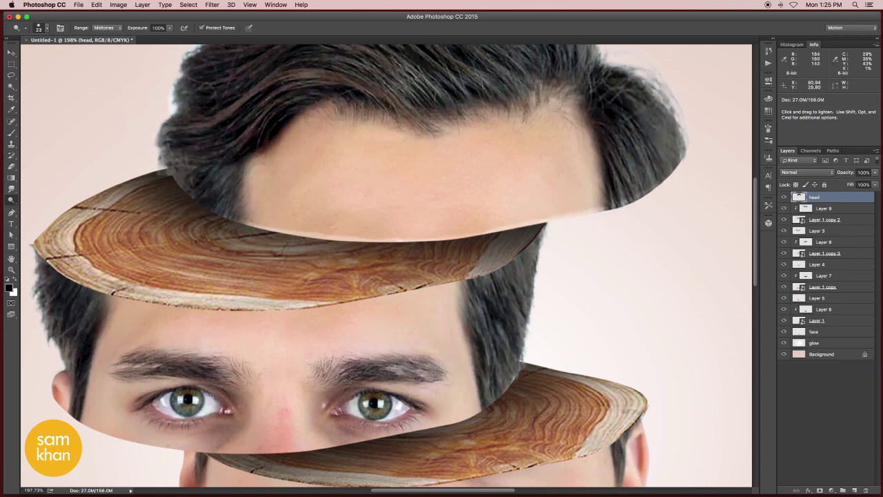
Step: Identify the eye piece's layer by toggling layer visibility and rename it from Layer 3 to eyes
{"action": "left_click", "coordinate": [784, 219]}
{"action": "left_click", "coordinate": [784, 220]}
{"action": "left_click", "coordinate": [784, 230]}
{"action": "left_click", "coordinate": [784, 230]}
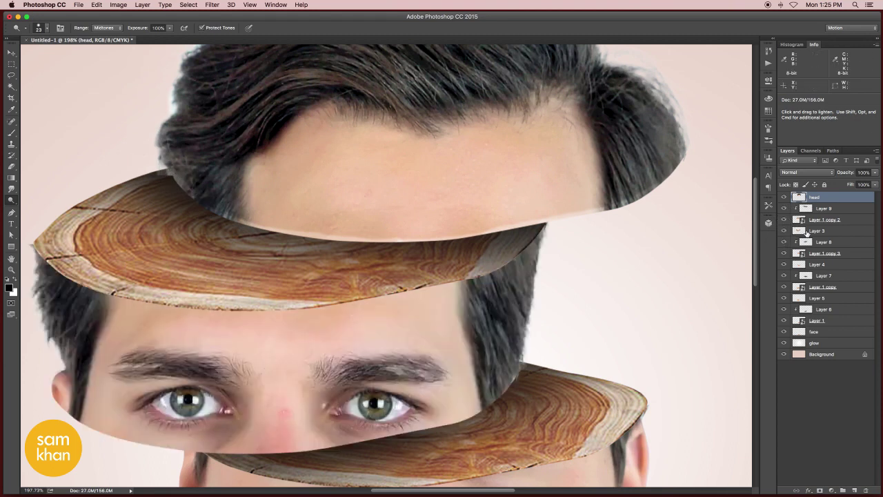
{"action": "double_click", "coordinate": [818, 230]}
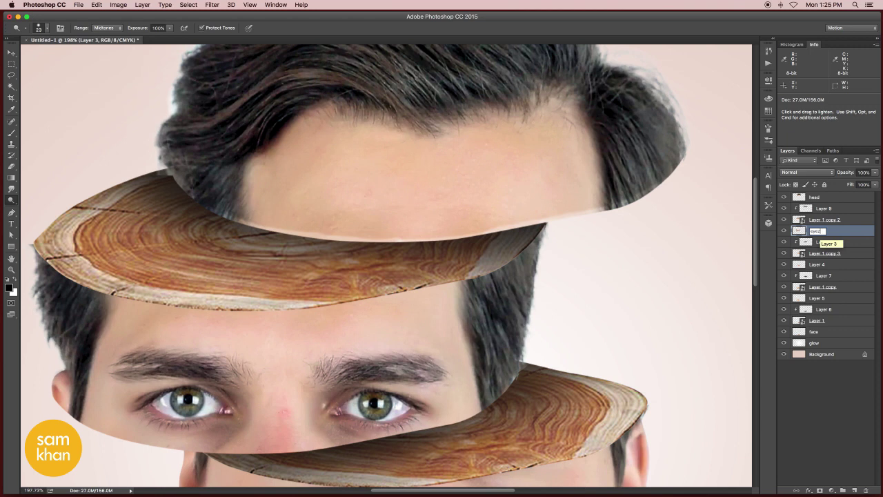
{"action": "type", "text": "eyes"}
{"action": "key", "text": "Return"}
{"action": "left_click", "coordinate": [785, 231]}
{"action": "left_click", "coordinate": [785, 231]}
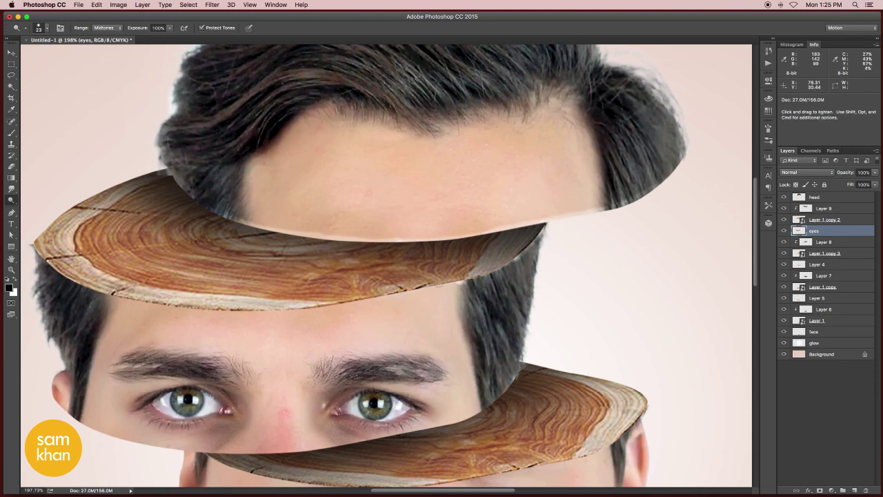
Step: Lighten the upper and lower cut edges of the eye piece with the Dodge tool
{"action": "key", "text": "shift"}
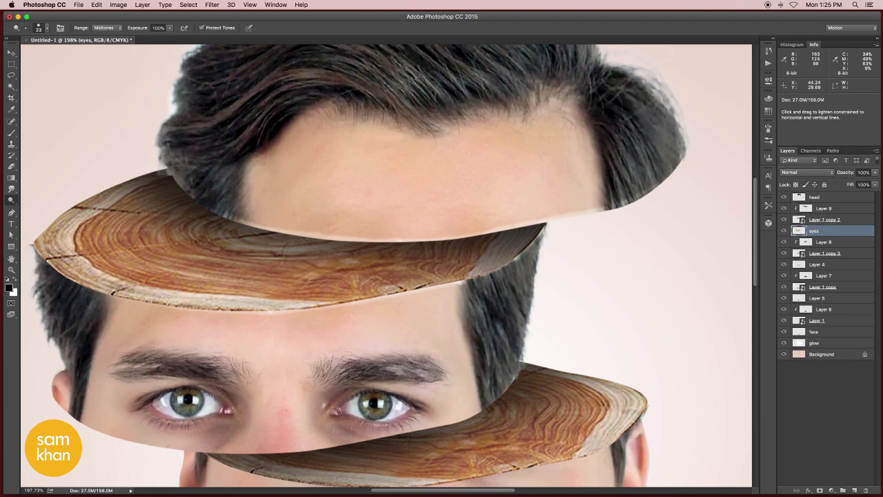
{"action": "scroll", "coordinate": [22, 353], "scroll_direction": "down", "scroll_amount": 5}
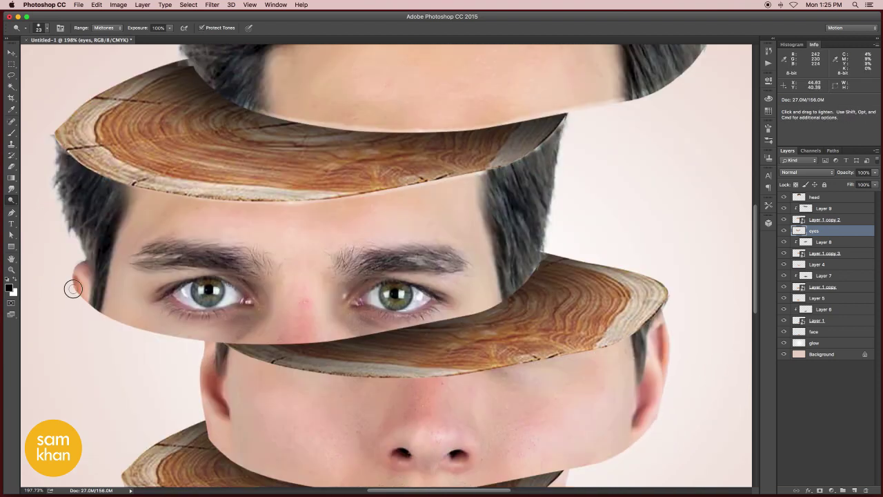
{"action": "mouse_move", "coordinate": [73, 288]}
{"action": "left_mouse_down"}
{"action": "mouse_move", "coordinate": [105, 315]}
{"action": "mouse_move", "coordinate": [156, 332]}
{"action": "mouse_move", "coordinate": [311, 343]}
{"action": "left_mouse_up"}
{"action": "key", "text": "shift"}
{"action": "left_click", "coordinate": [393, 331], "text": "shift"}
{"action": "left_click", "coordinate": [468, 316], "text": "shift"}
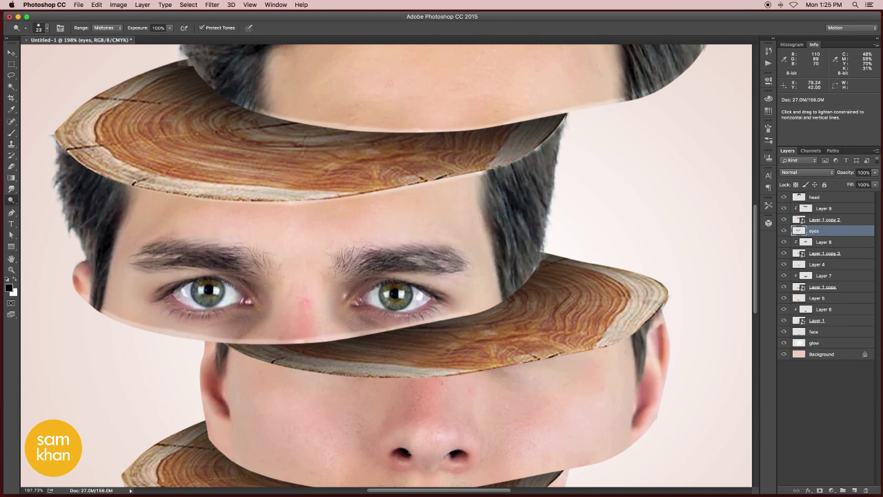
{"action": "left_click", "coordinate": [503, 301], "text": "shift"}
{"action": "left_click", "coordinate": [541, 259], "text": "shift"}
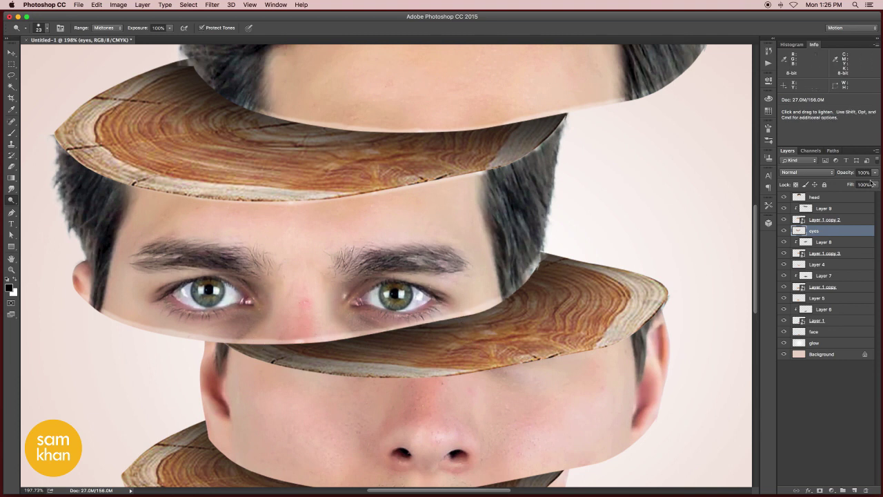
Step: Rename the nose piece's layer (Layer 4) as nose
{"action": "key", "text": "v"}
{"action": "left_click", "coordinate": [817, 264]}
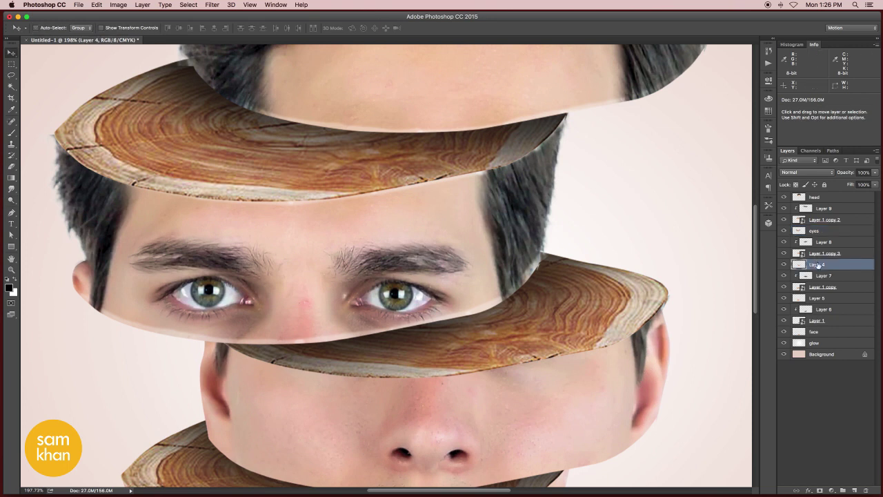
{"action": "key", "text": "Return"}
Step: Lighten the upper and lower cut edges of the nose piece with the Dodge tool
{"action": "scroll", "coordinate": [386, 276], "scroll_direction": "down", "scroll_amount": 5}
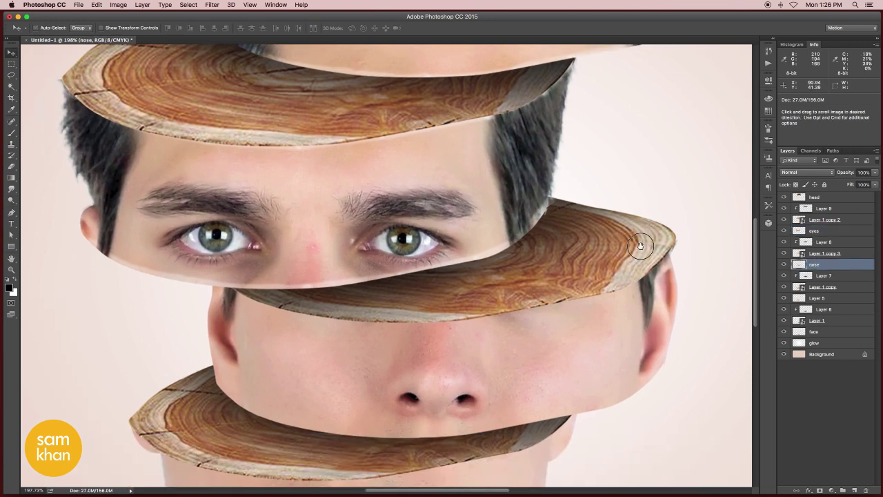
{"action": "left_click", "coordinate": [11, 201]}
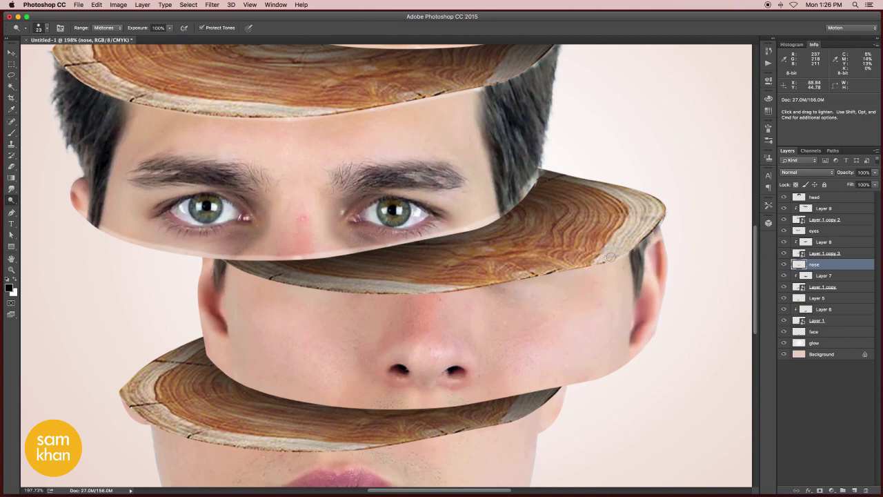
{"action": "mouse_move", "coordinate": [601, 258]}
{"action": "left_mouse_down"}
{"action": "mouse_move", "coordinate": [420, 294]}
{"action": "mouse_move", "coordinate": [324, 289]}
{"action": "left_mouse_up"}
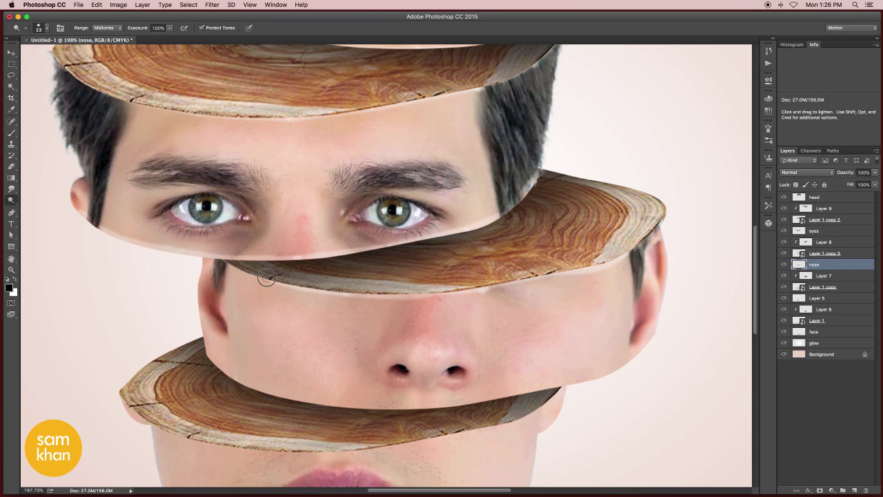
{"action": "left_click_drag", "start_coordinate": [267, 277], "coordinate": [219, 259]}
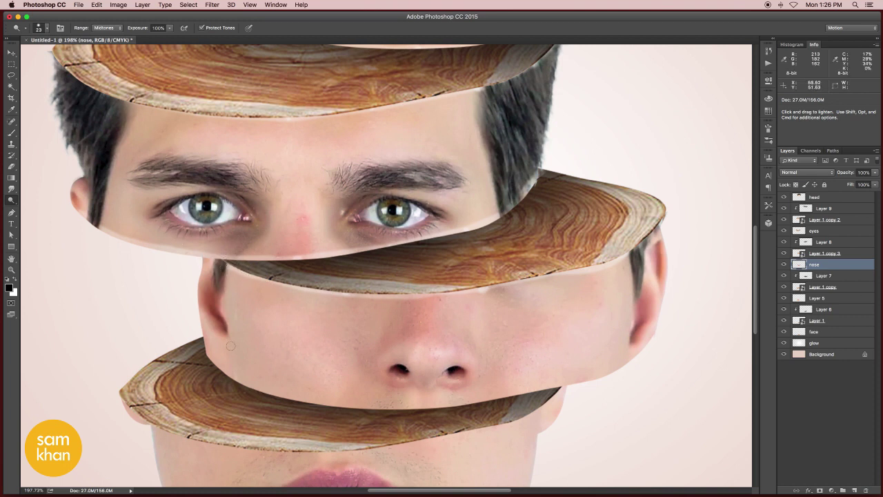
{"action": "mouse_move", "coordinate": [201, 354]}
{"action": "left_mouse_down"}
{"action": "mouse_move", "coordinate": [250, 388]}
{"action": "mouse_move", "coordinate": [332, 406]}
{"action": "mouse_move", "coordinate": [467, 404]}
{"action": "mouse_move", "coordinate": [457, 396]}
{"action": "mouse_move", "coordinate": [475, 408]}
{"action": "mouse_move", "coordinate": [464, 405]}
{"action": "mouse_move", "coordinate": [594, 381]}
{"action": "left_mouse_up"}
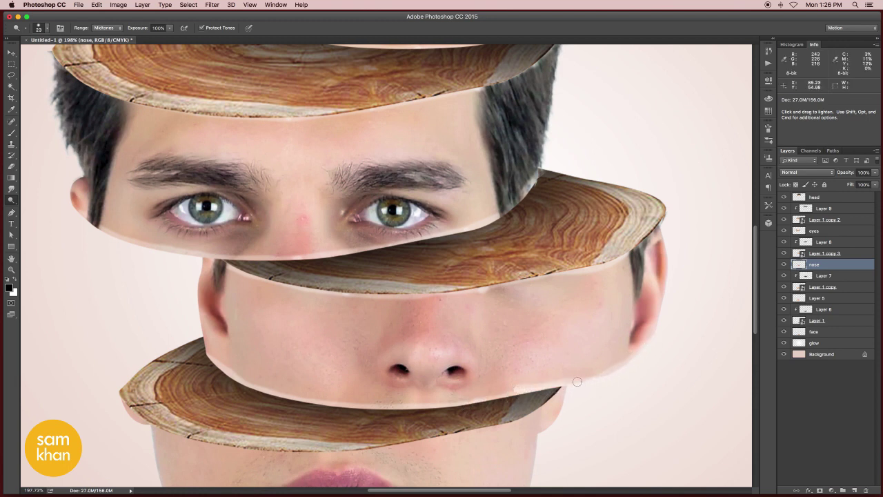
{"action": "left_click_drag", "start_coordinate": [587, 380], "coordinate": [429, 403]}
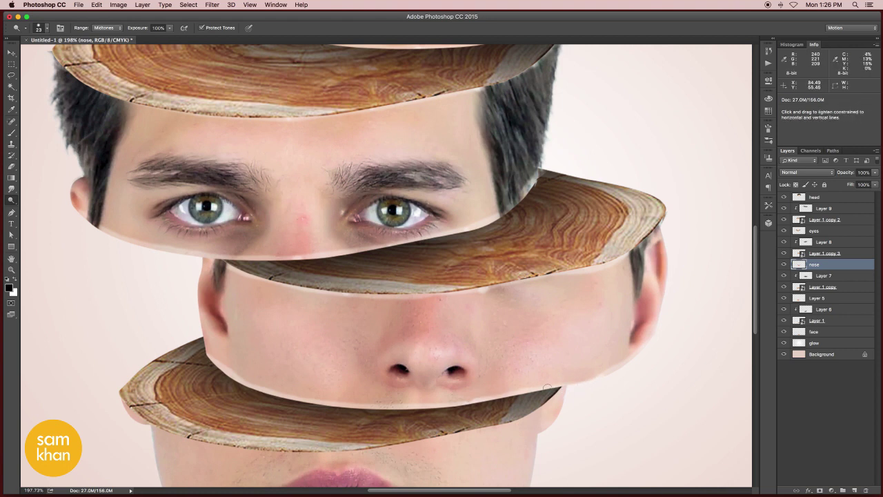
Step: Identify the mouth piece's layer by toggling layer visibility and rename it from Layer 5 to lips
{"action": "scroll", "coordinate": [632, 260], "scroll_direction": "down", "scroll_amount": 5}
{"action": "scroll", "coordinate": [632, 260], "scroll_direction": "left", "scroll_amount": 3}
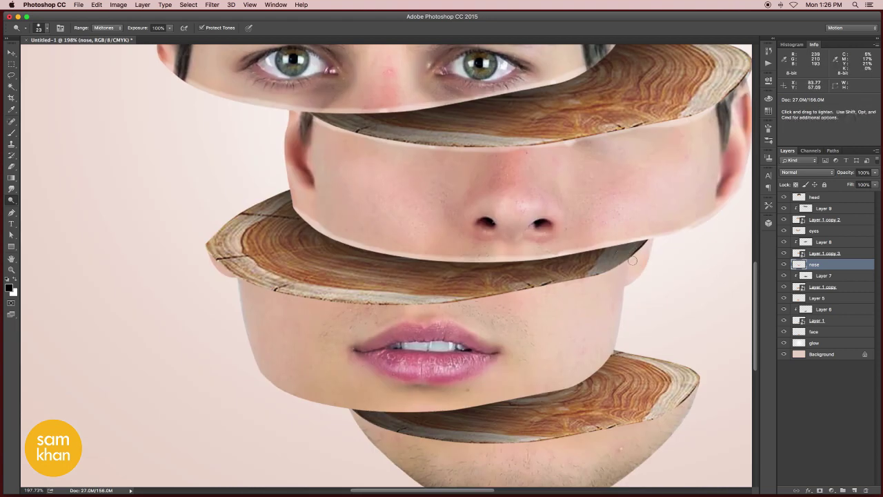
{"action": "left_click", "coordinate": [784, 287]}
{"action": "left_click", "coordinate": [784, 286]}
{"action": "left_click", "coordinate": [784, 297]}
{"action": "left_click", "coordinate": [784, 298]}
{"action": "double_click", "coordinate": [818, 298]}
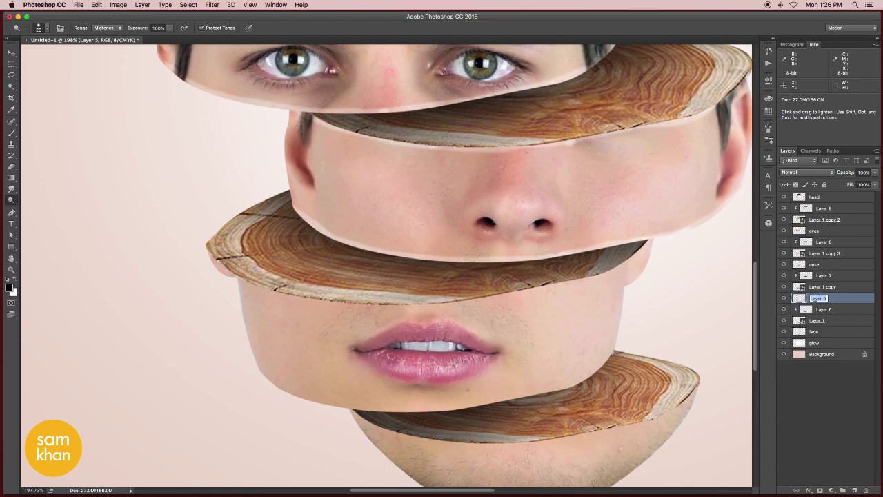
{"action": "type", "text": "lips"}
{"action": "key", "text": "Return"}
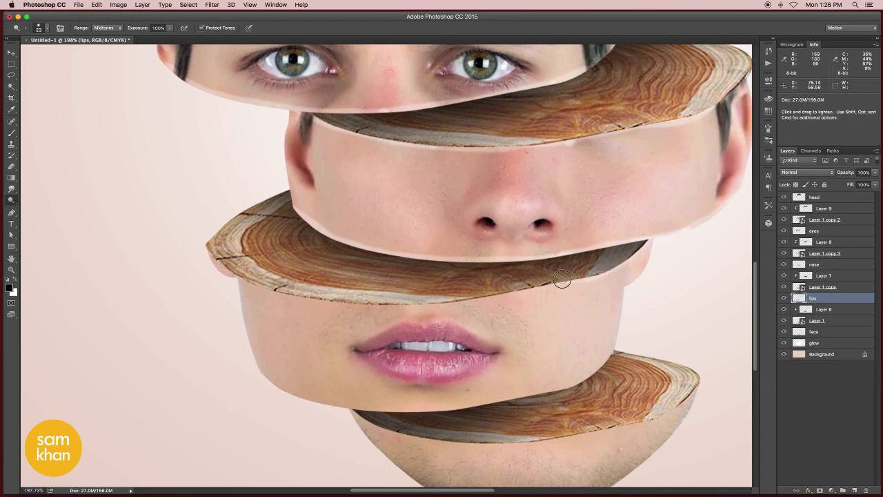
Step: Lighten the upper and lower cut edges of the mouth piece with the Dodge tool, redoing the first lower stroke
{"action": "mouse_move", "coordinate": [298, 301]}
{"action": "left_mouse_down"}
{"action": "mouse_move", "coordinate": [236, 278]}
{"action": "mouse_move", "coordinate": [207, 243]}
{"action": "left_mouse_up"}
{"action": "mouse_move", "coordinate": [252, 360]}
{"action": "left_mouse_down"}
{"action": "mouse_move", "coordinate": [268, 382]}
{"action": "mouse_move", "coordinate": [330, 402]}
{"action": "mouse_move", "coordinate": [420, 414]}
{"action": "mouse_move", "coordinate": [506, 398]}
{"action": "left_mouse_up"}
{"action": "key", "text": "super+z"}
{"action": "mouse_move", "coordinate": [258, 372]}
{"action": "left_mouse_down"}
{"action": "mouse_move", "coordinate": [338, 408]}
{"action": "mouse_move", "coordinate": [454, 410]}
{"action": "mouse_move", "coordinate": [521, 399]}
{"action": "left_mouse_up"}
{"action": "left_click", "coordinate": [577, 387], "text": "shift"}
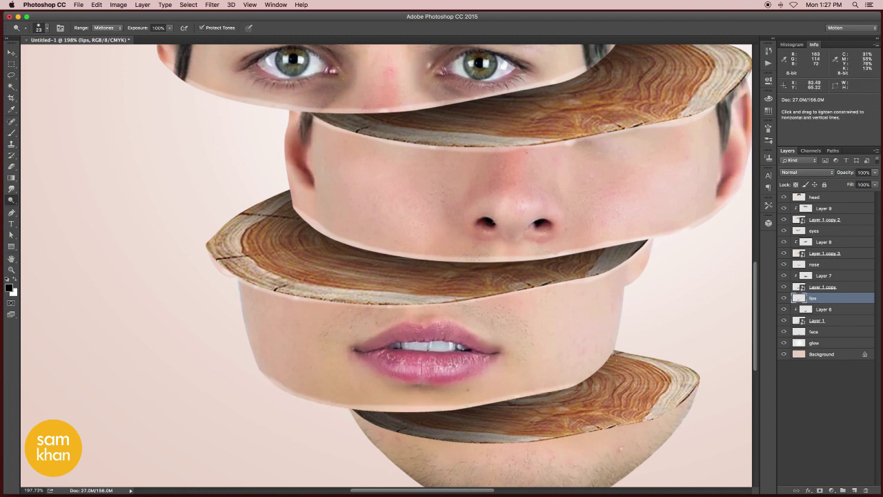
{"action": "left_click", "coordinate": [613, 353], "text": "shift"}
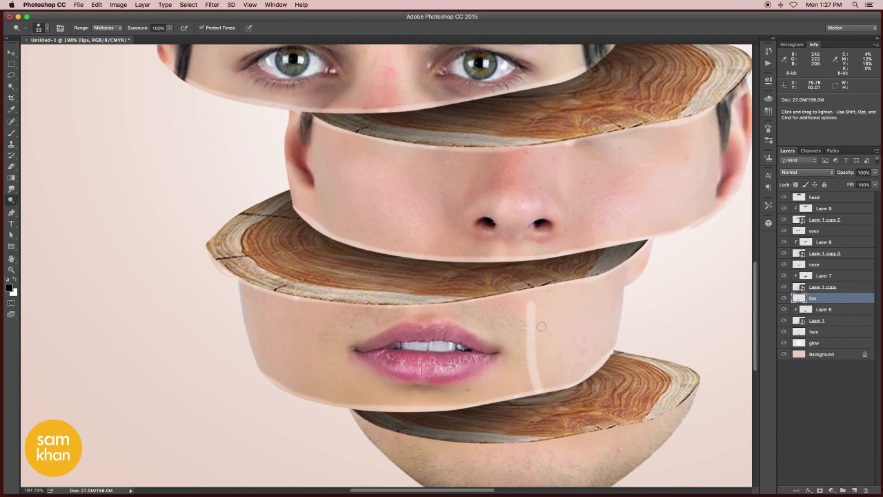
Step: Rename the face layer as chin and lighten the chin piece's upper cut edge with the Dodge tool
{"action": "left_click", "coordinate": [815, 322]}
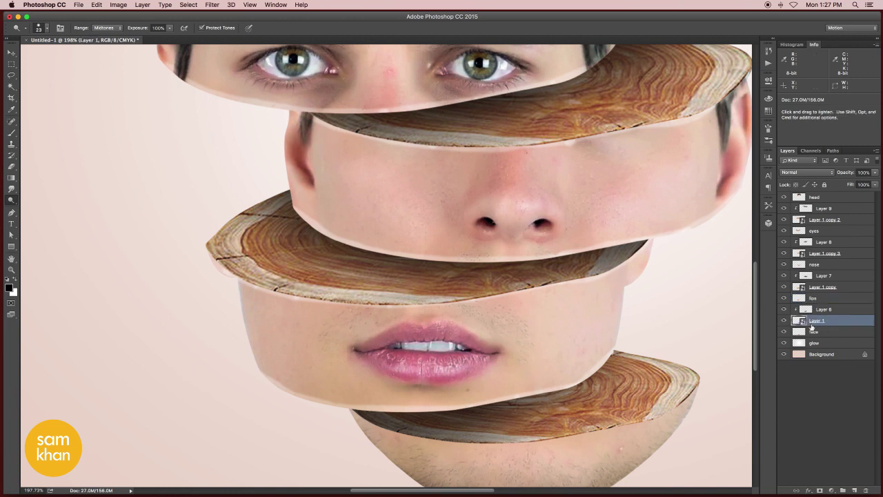
{"action": "left_click", "coordinate": [811, 332]}
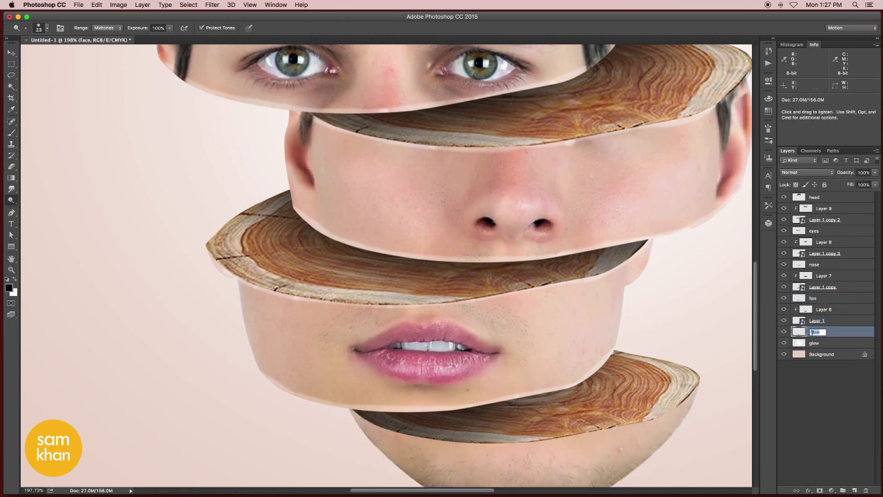
{"action": "scroll", "coordinate": [552, 357], "scroll_direction": "down", "scroll_amount": 10}
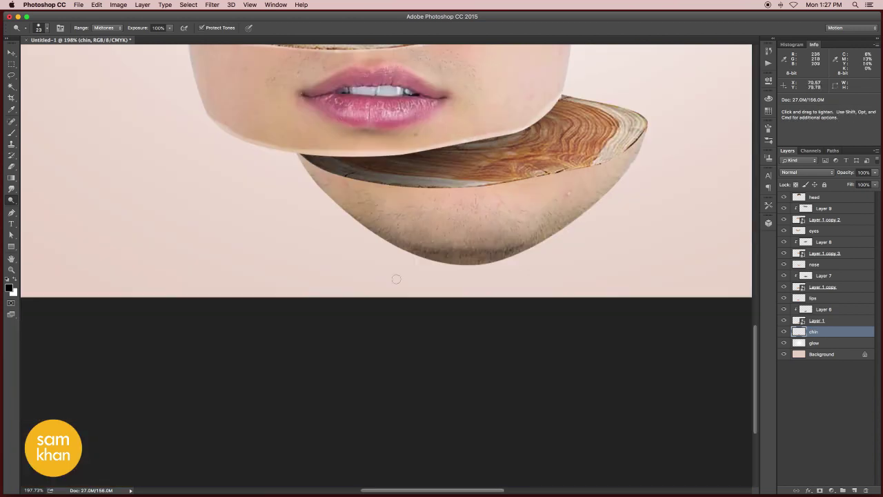
{"action": "scroll", "coordinate": [325, 242], "scroll_direction": "up", "scroll_amount": 3}
{"action": "mouse_move", "coordinate": [301, 227]}
{"action": "left_mouse_down"}
{"action": "mouse_move", "coordinate": [356, 251]}
{"action": "mouse_move", "coordinate": [464, 258]}
{"action": "mouse_move", "coordinate": [642, 219]}
{"action": "left_mouse_up"}
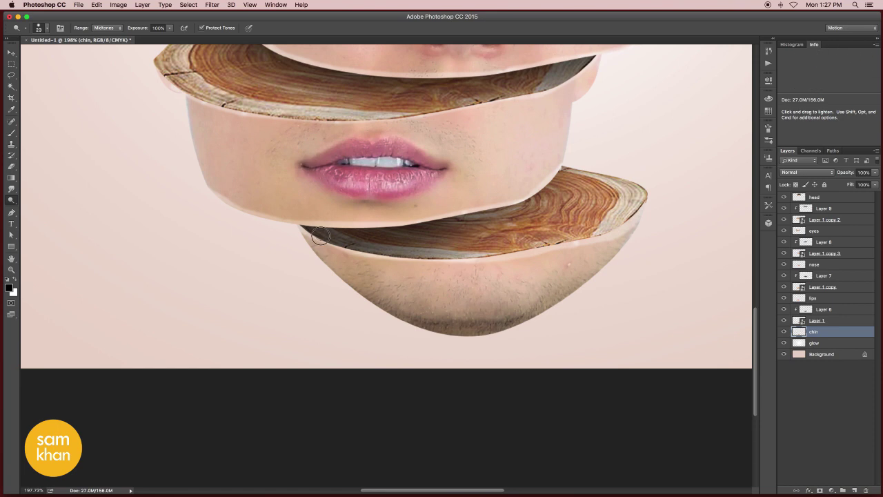
{"action": "left_click_drag", "start_coordinate": [540, 291], "coordinate": [529, 292]}
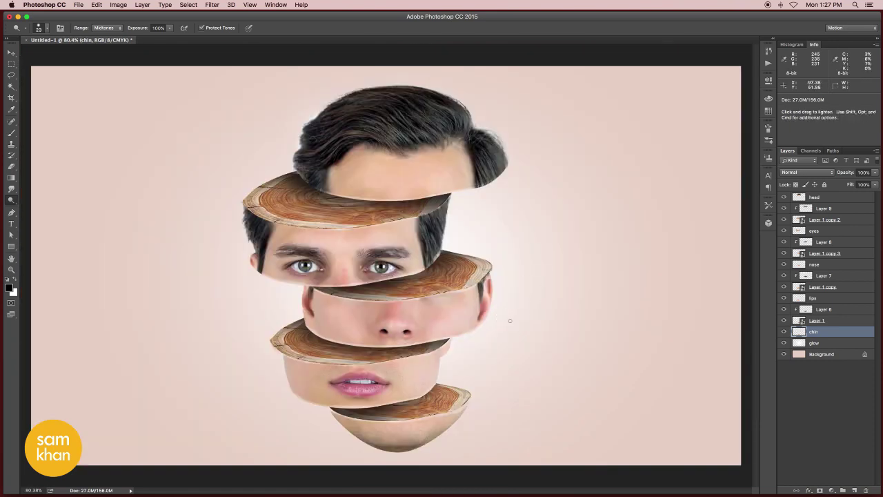
Step: Add a new layer above the head layer and enter the text "free psd" in the canvas's upper-left area
{"action": "key", "text": "v"}
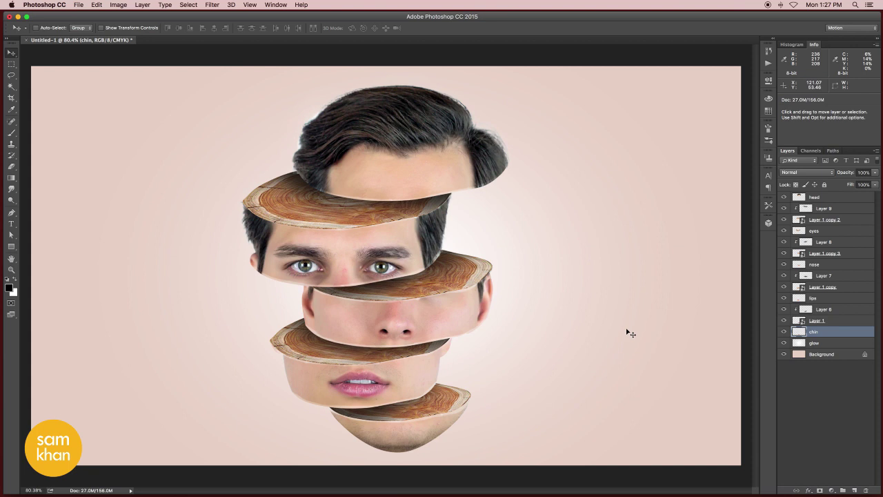
{"action": "left_click", "coordinate": [820, 198]}
{"action": "left_click", "coordinate": [844, 489]}
{"action": "key", "text": "t"}
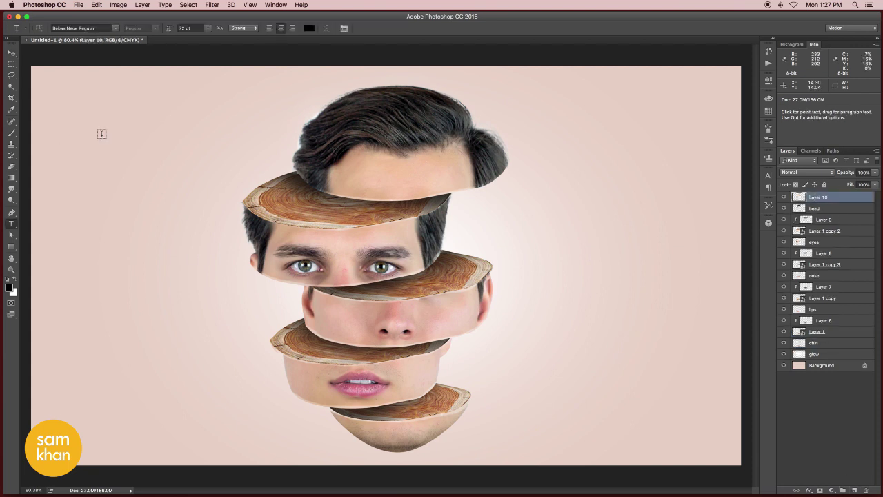
{"action": "left_click", "coordinate": [98, 134]}
{"action": "type", "text": "free ps"}
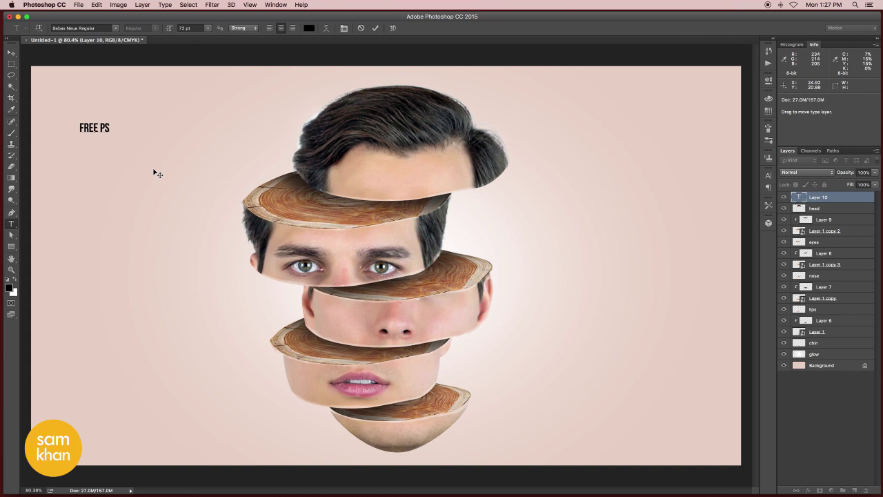
{"action": "type", "text": "d"}
{"action": "key", "text": "ctrl+Return"}
Step: Scale up the "free psd" text to several times its size and place it beside the hair in the canvas's upper-left area
{"action": "key", "text": "ctrl+t"}
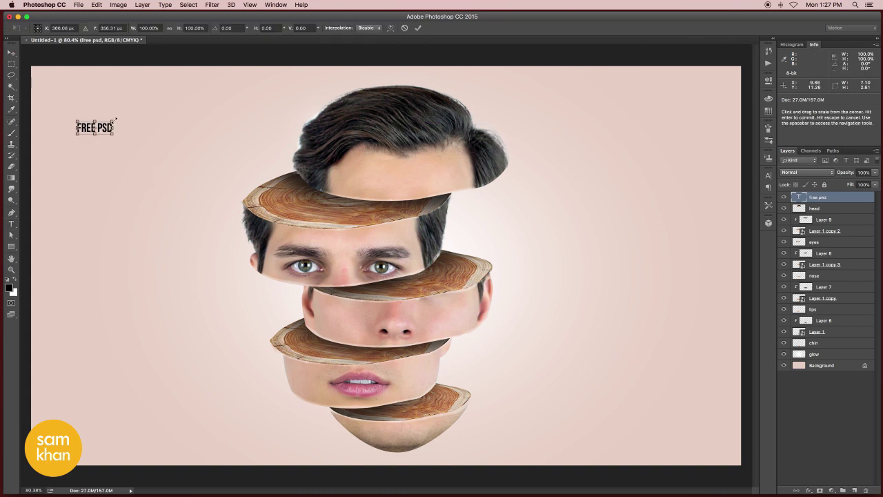
{"action": "left_click_drag", "start_coordinate": [115, 121], "coordinate": [167, 101]}
{"action": "left_click_drag", "start_coordinate": [148, 131], "coordinate": [188, 136]}
{"action": "key", "text": "Return"}
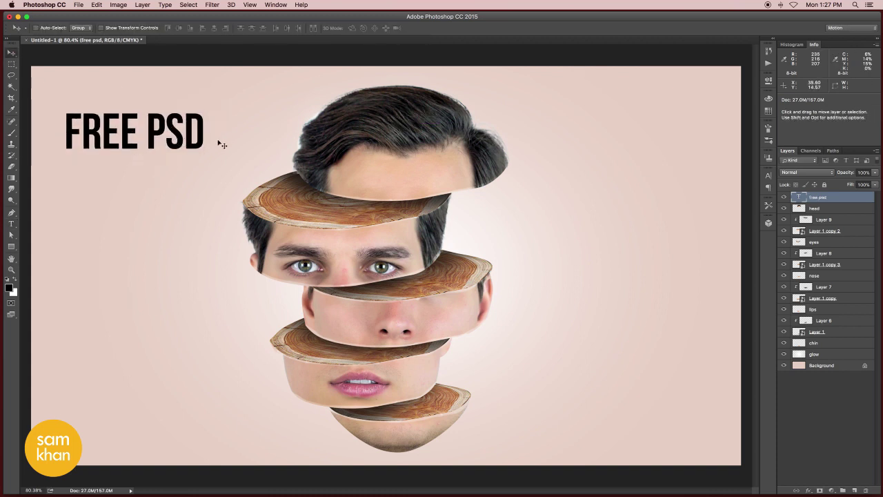
Step: Select the wood slice layer Layer 1 copy 3 and toggle its visibility to check which slice it holds
{"action": "key", "text": "super"}
{"action": "left_click", "coordinate": [818, 208]}
{"action": "left_click", "coordinate": [825, 265]}
{"action": "left_click", "coordinate": [784, 265]}
{"action": "left_click", "coordinate": [784, 265]}
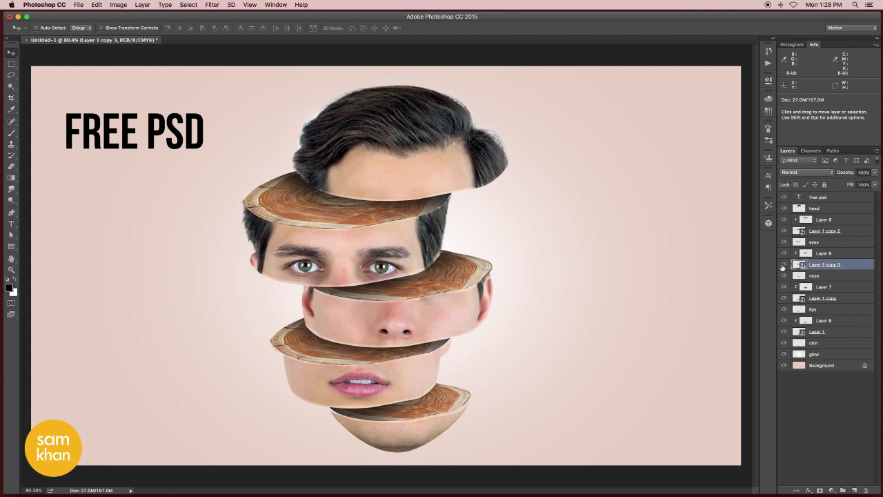